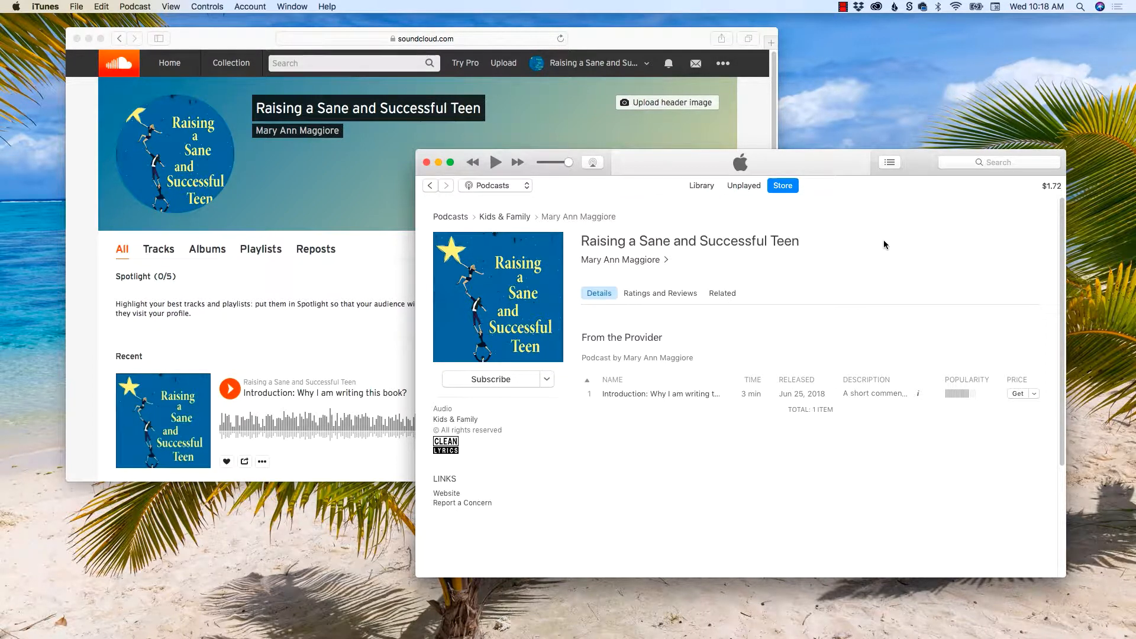
- Compare the podcast's SoundCloud profile in Safari with its store page in iTunes
left_click(754, 128)
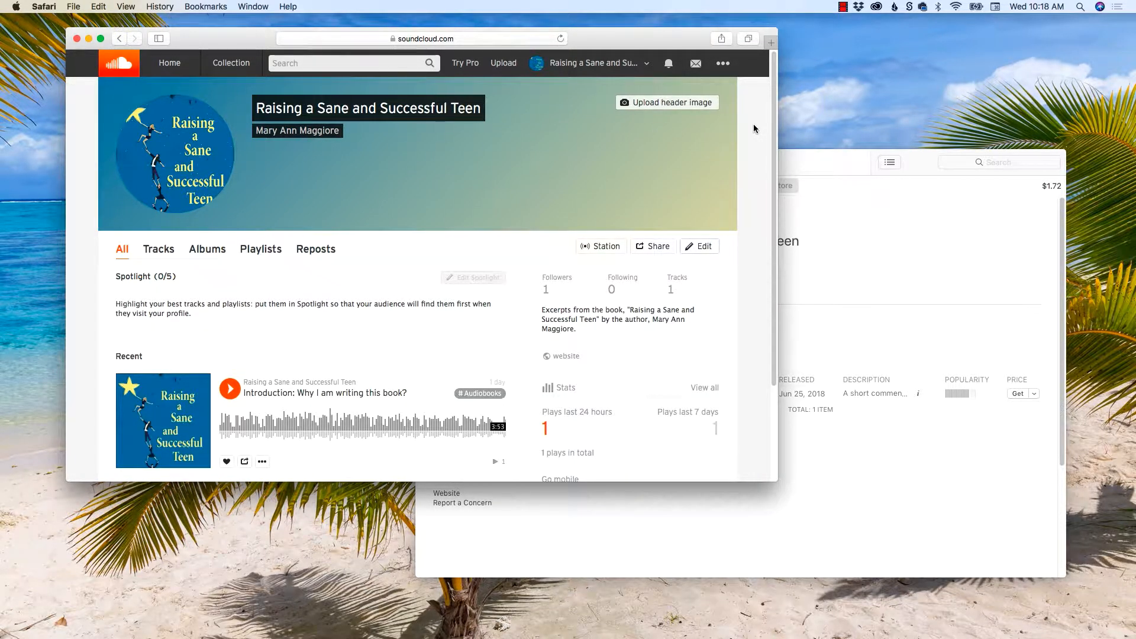
mouse_move(775, 107)
left_mouse_down()
mouse_move(776, 159)
mouse_move(766, 87)
mouse_move(776, 100)
left_mouse_up()
left_click(830, 168)
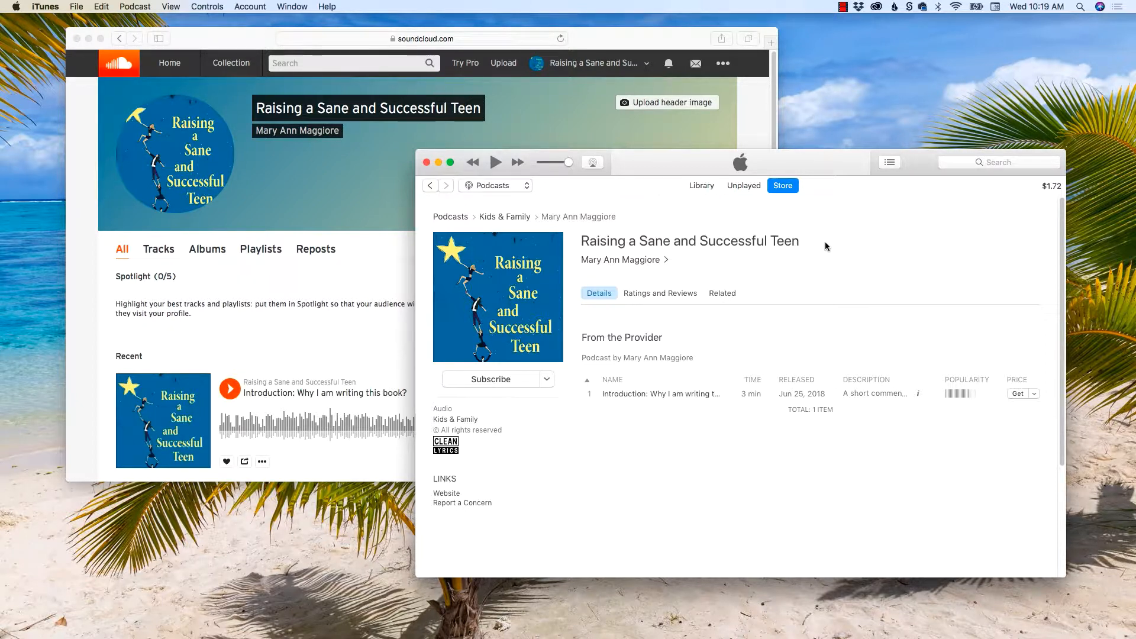
left_click(758, 129)
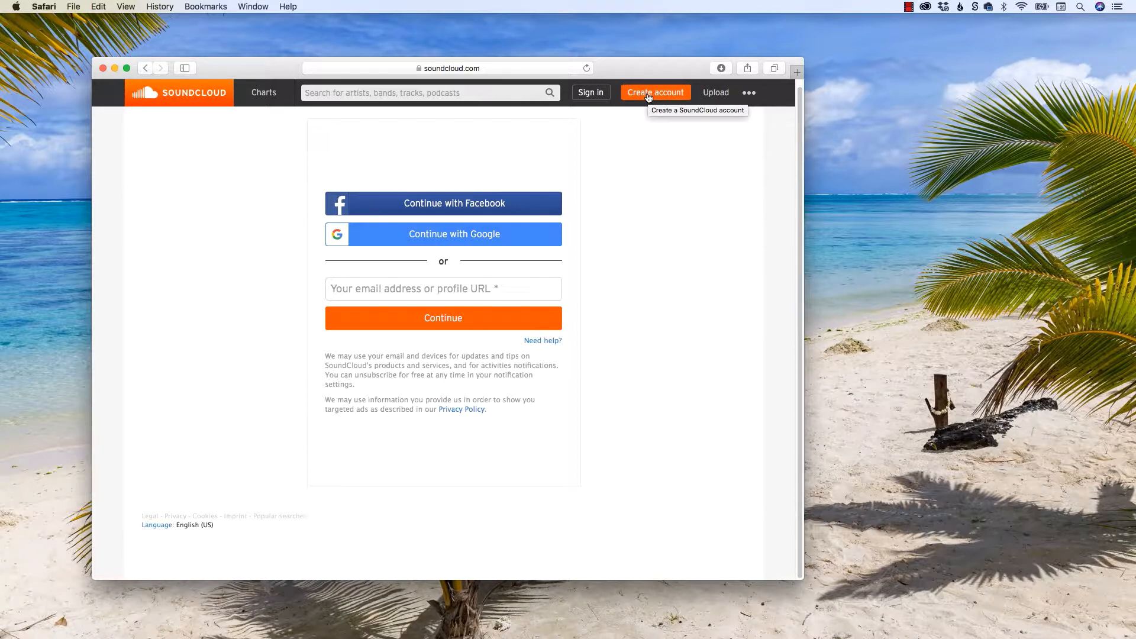
- Start signing in to SoundCloud and submit the saved account e-mail address
left_click(589, 95)
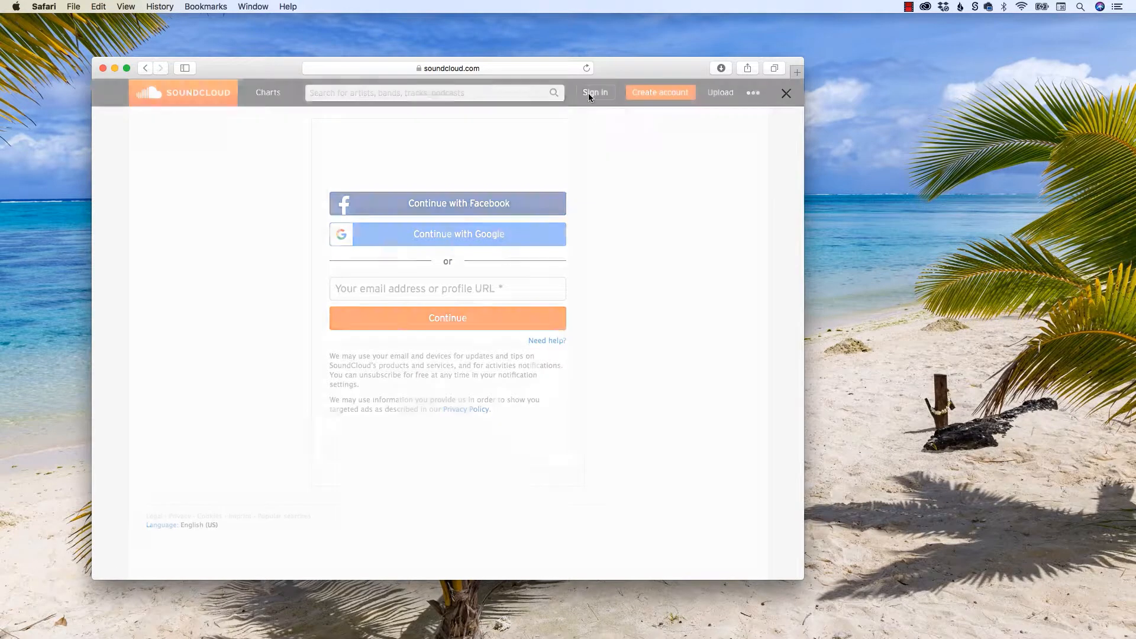
left_click(374, 296)
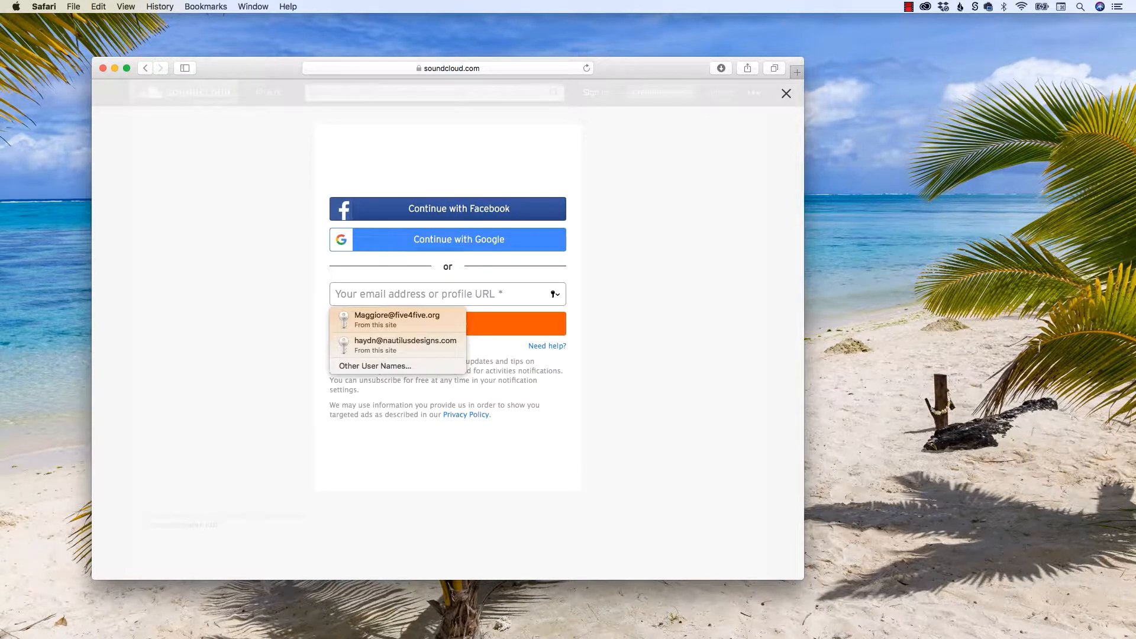
key("Down")
key("Return")
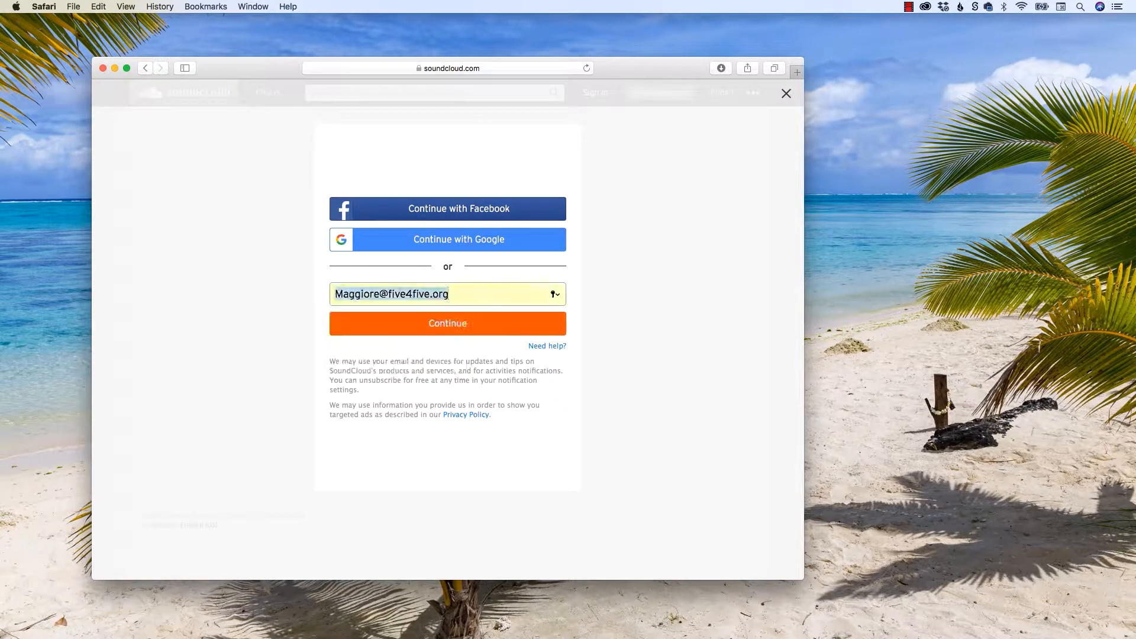
left_click(475, 325)
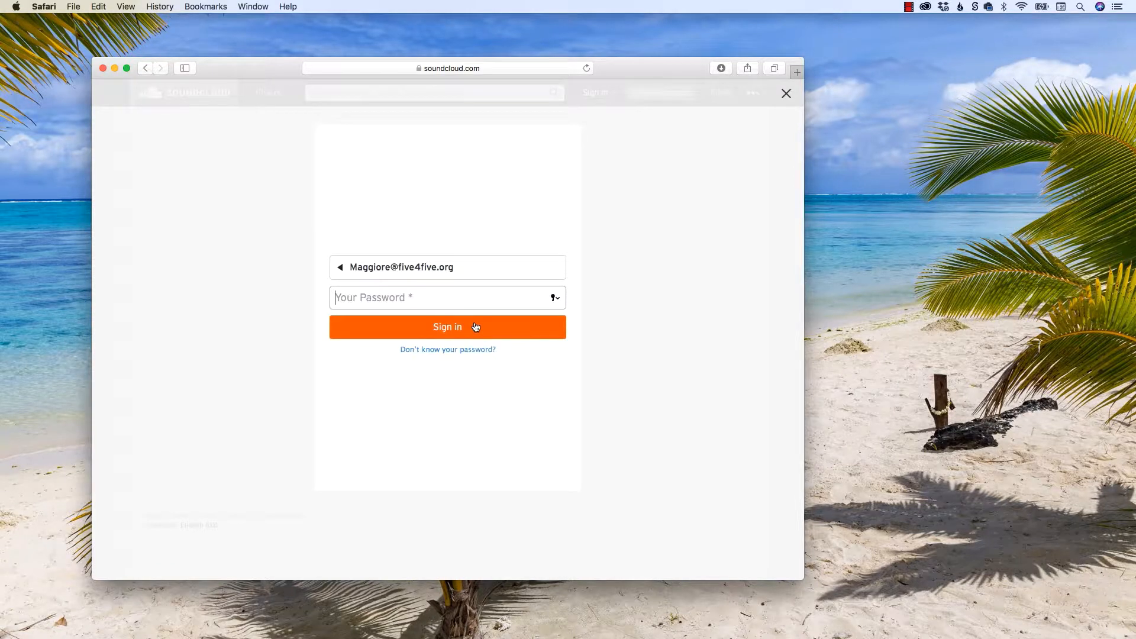
- Fill in the saved account password and sign in
left_click(389, 300)
key("Down")
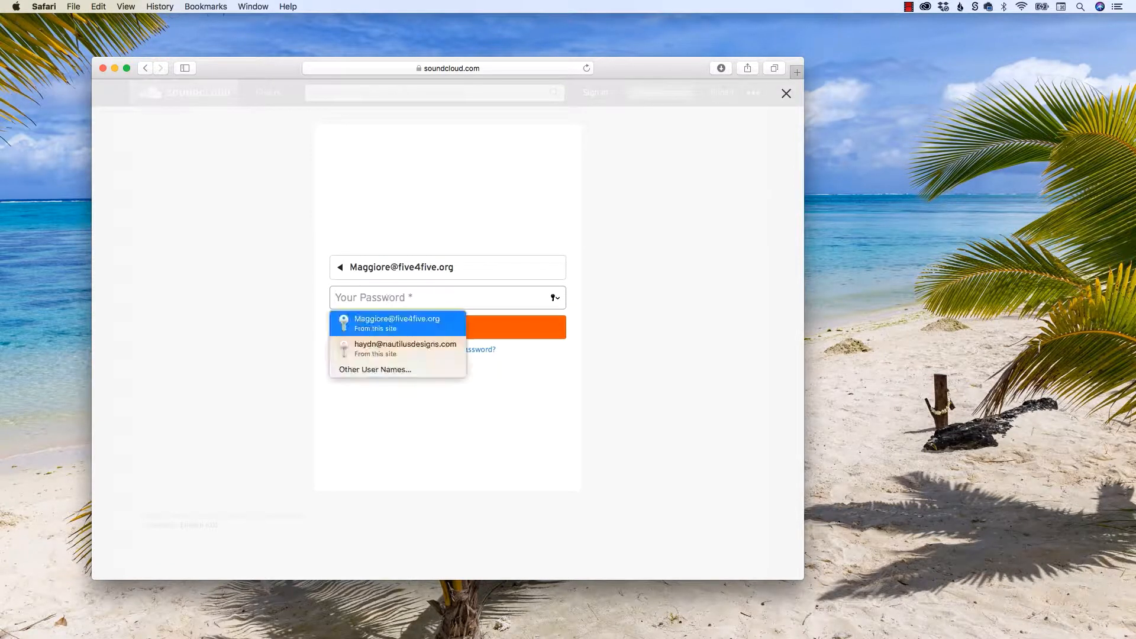
key("Return")
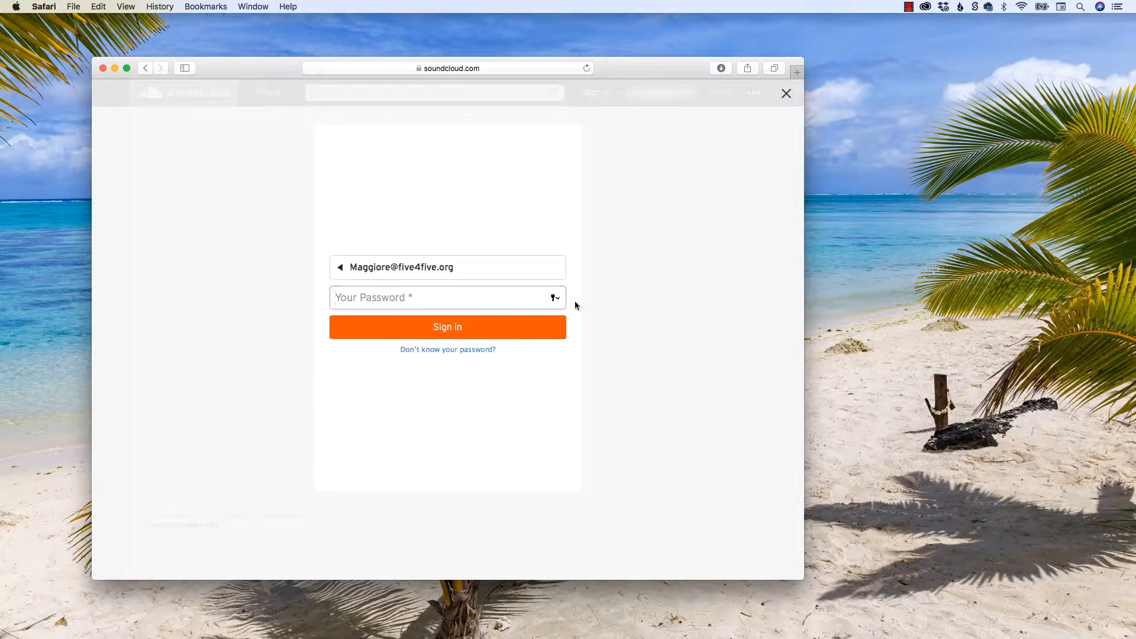
left_click(554, 298)
left_click(417, 323)
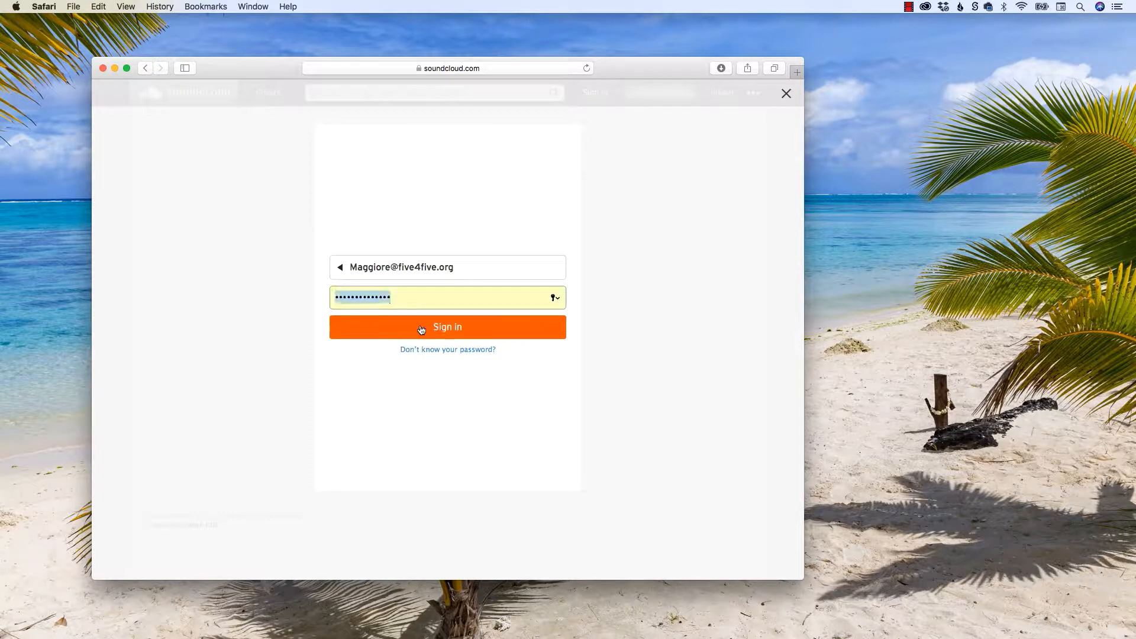
left_click(436, 327)
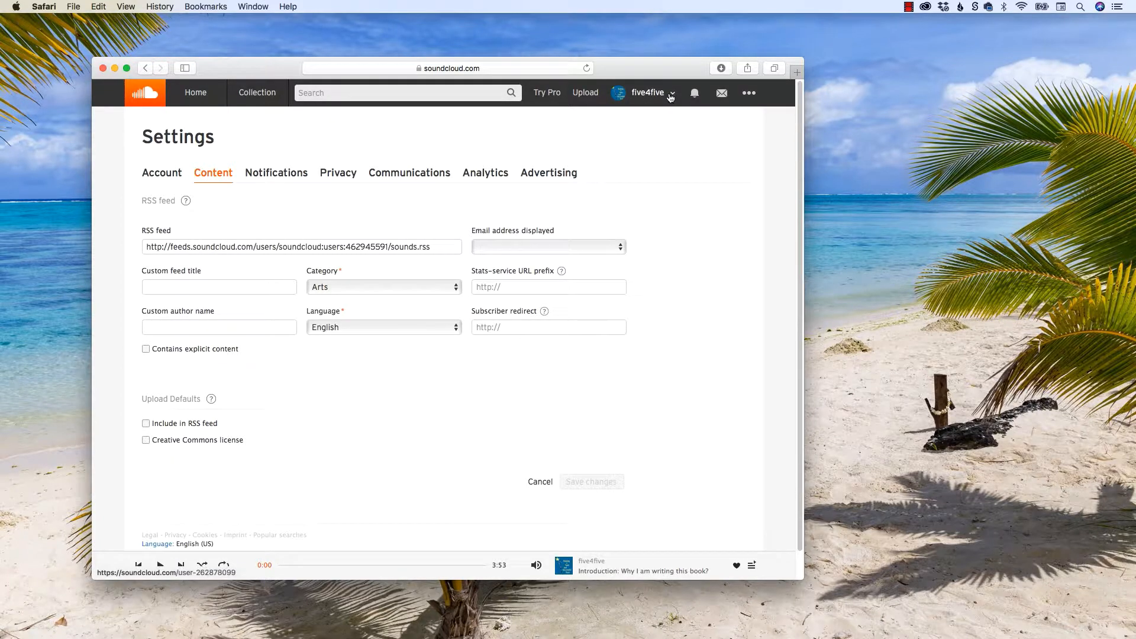
- Open the account's profile page and choose Raising_MAM_sm-1400.png from Downloads as the new profile image
left_click(670, 96)
left_click(636, 117)
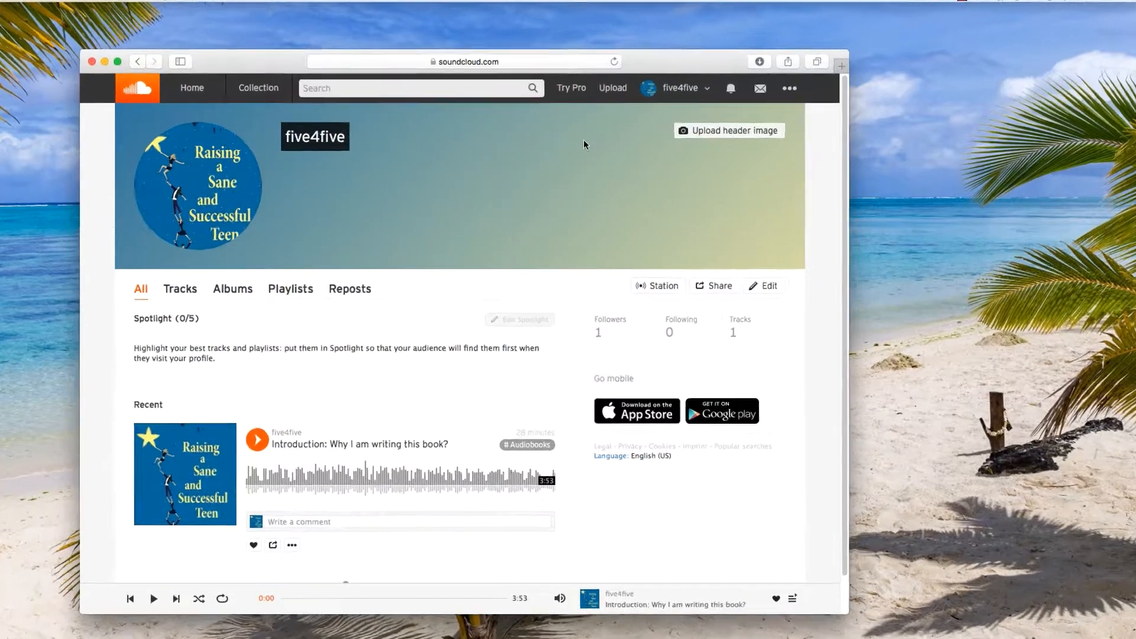
mouse_move(196, 173)
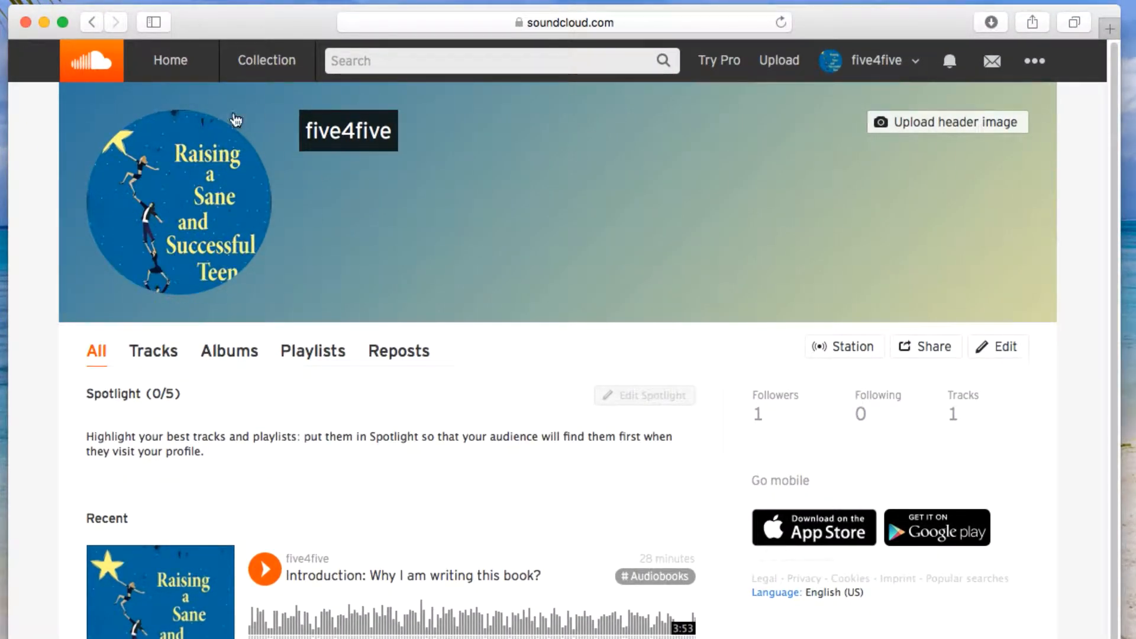
mouse_move(184, 176)
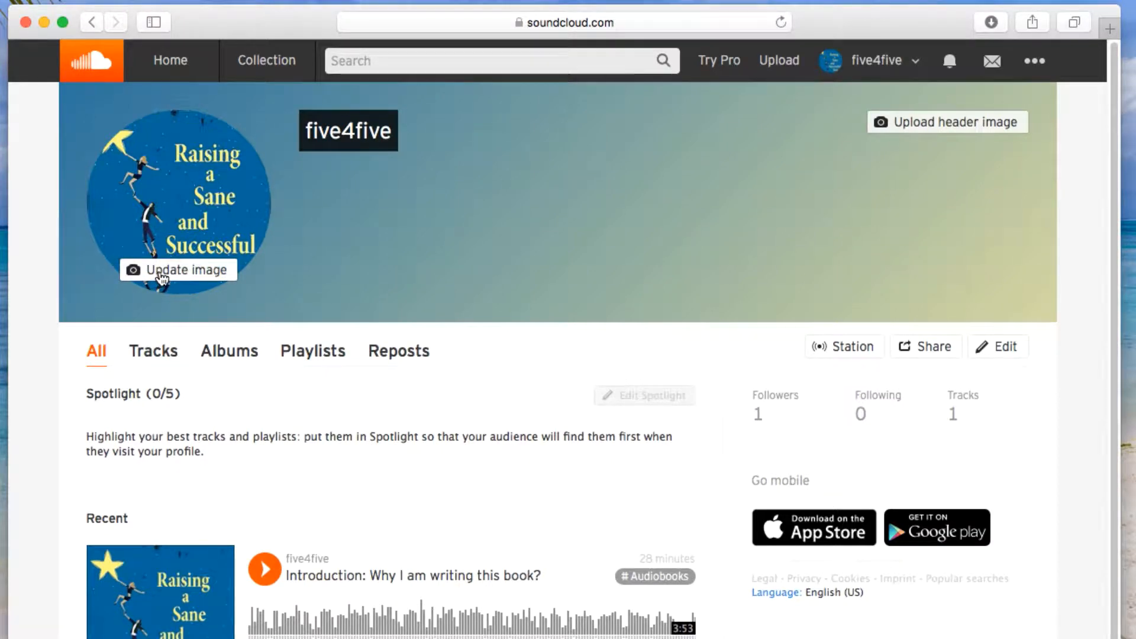
left_click(161, 273)
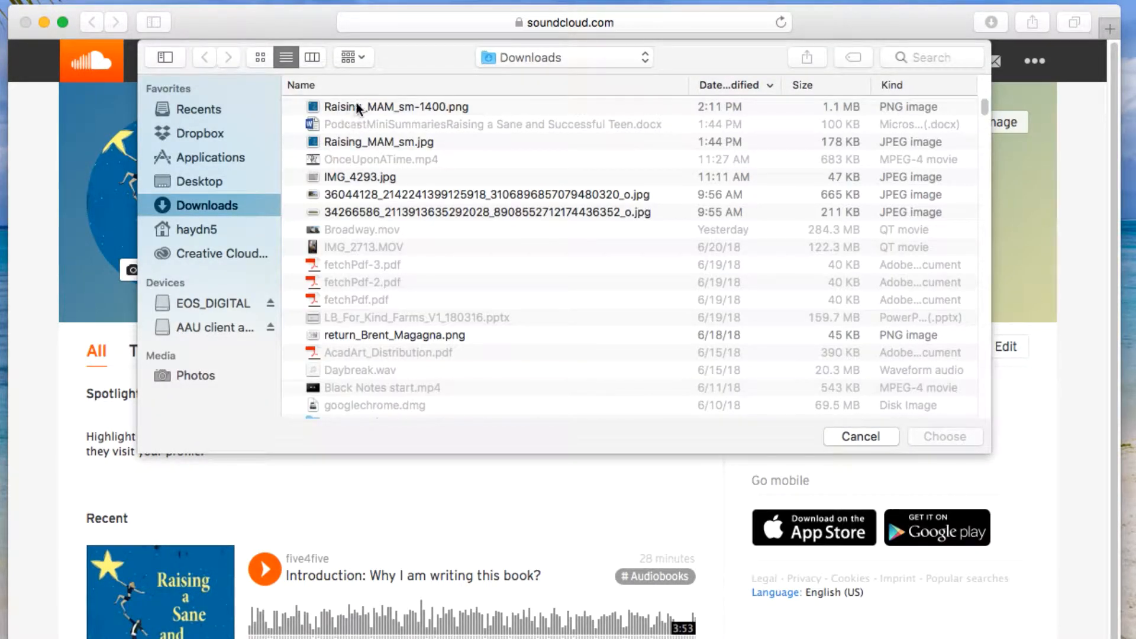
left_click(356, 106)
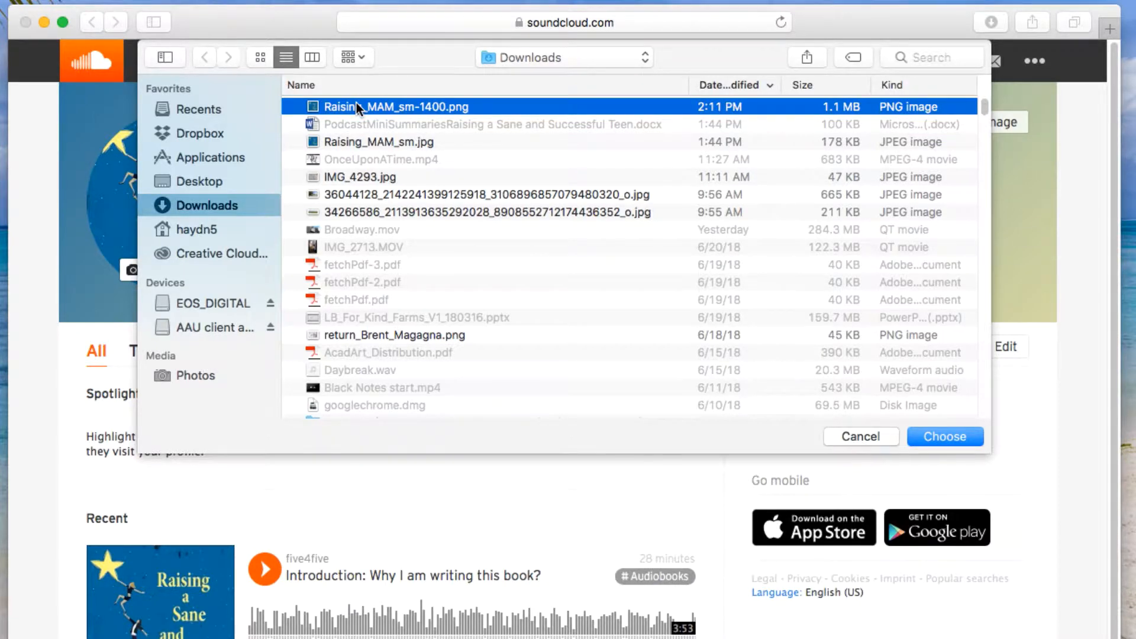
double_click(356, 105)
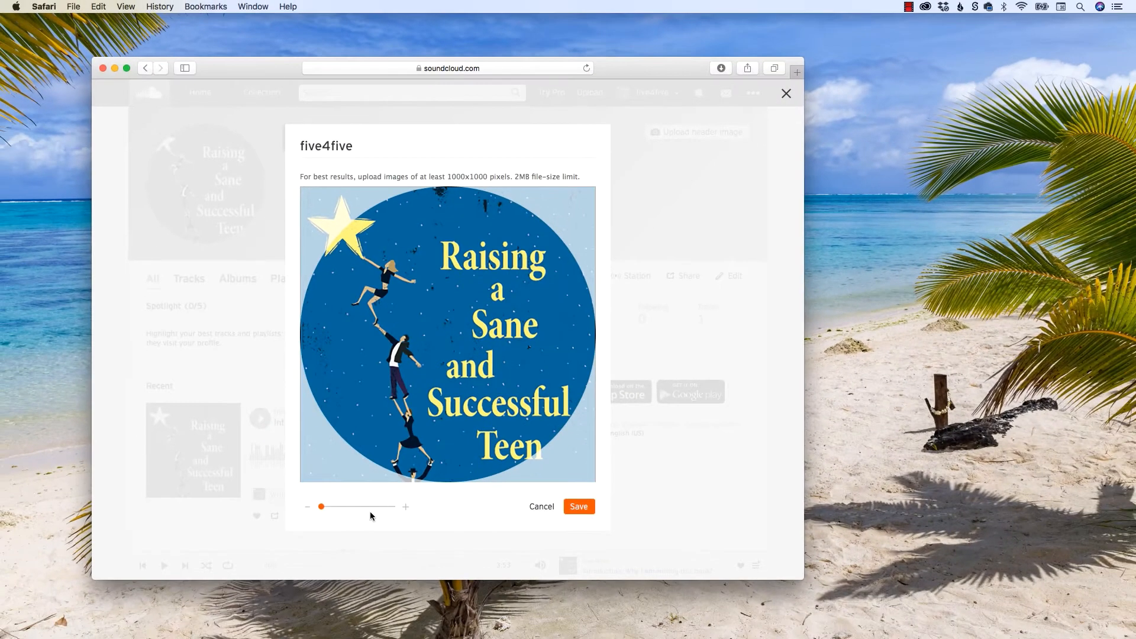
- Adjust the crop zoom of the new profile image and save it
mouse_move(325, 504)
left_mouse_down()
mouse_move(388, 507)
mouse_move(312, 514)
left_mouse_up()
left_click_drag(434, 177, 504, 177)
left_click(535, 152)
left_click_drag(445, 176, 480, 175)
left_click(578, 507)
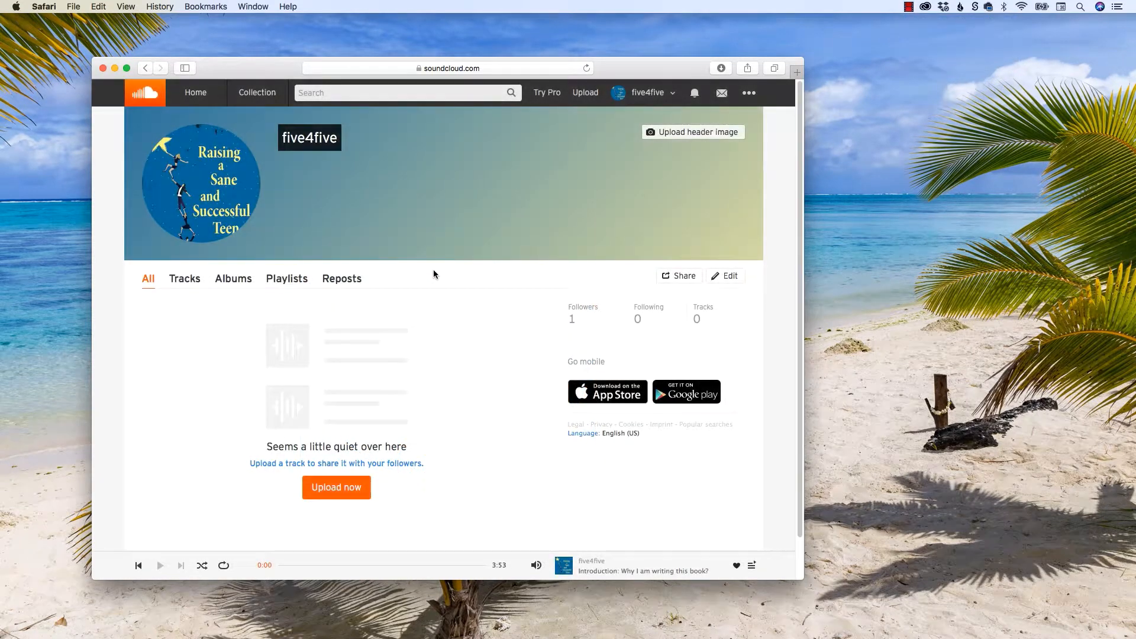
- Open the track upload page and check the AIFF and WAVE entries among the supported file types
mouse_move(212, 192)
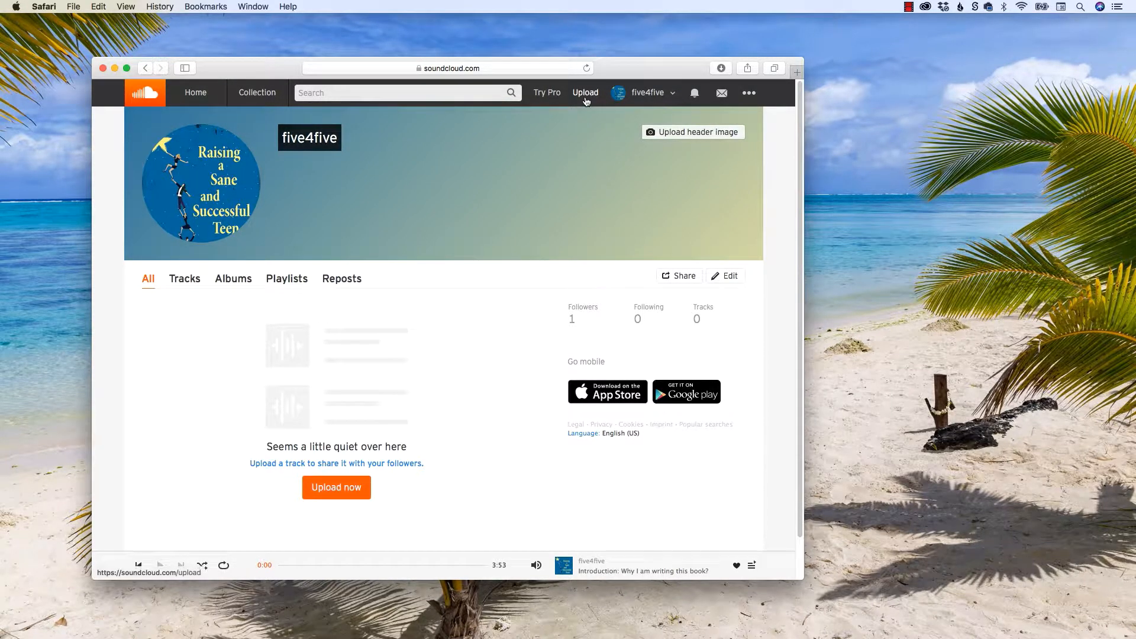
left_click(586, 95)
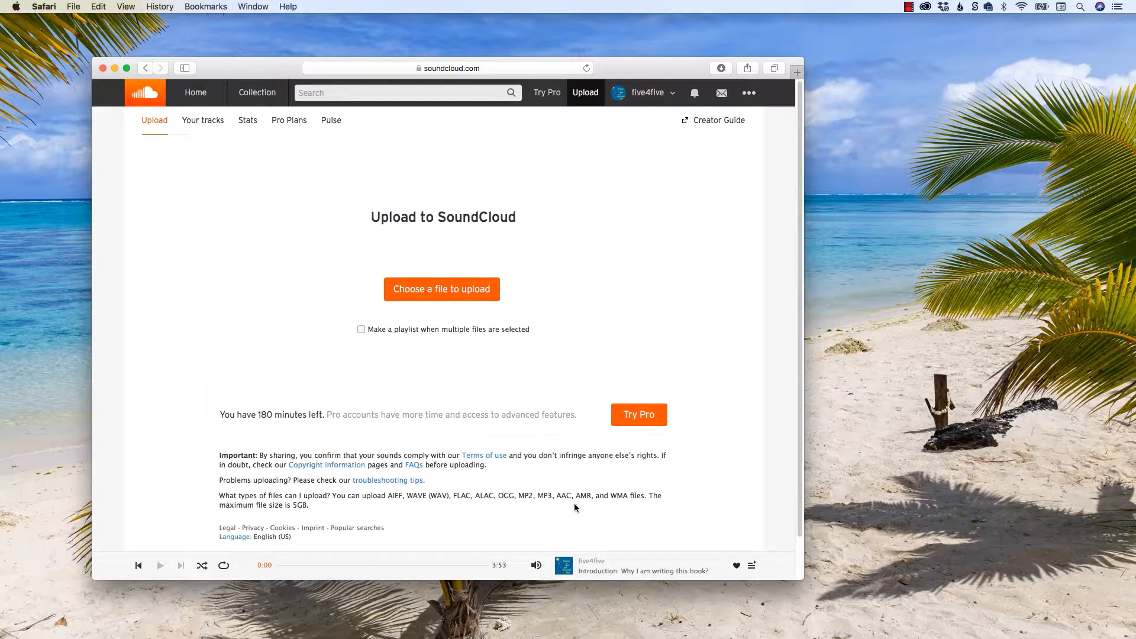
double_click(394, 496)
double_click(422, 495)
- Upload the audio file "00 - intro from book - gm.aif.aiff" from the author's folder in the recent places
left_click(432, 298)
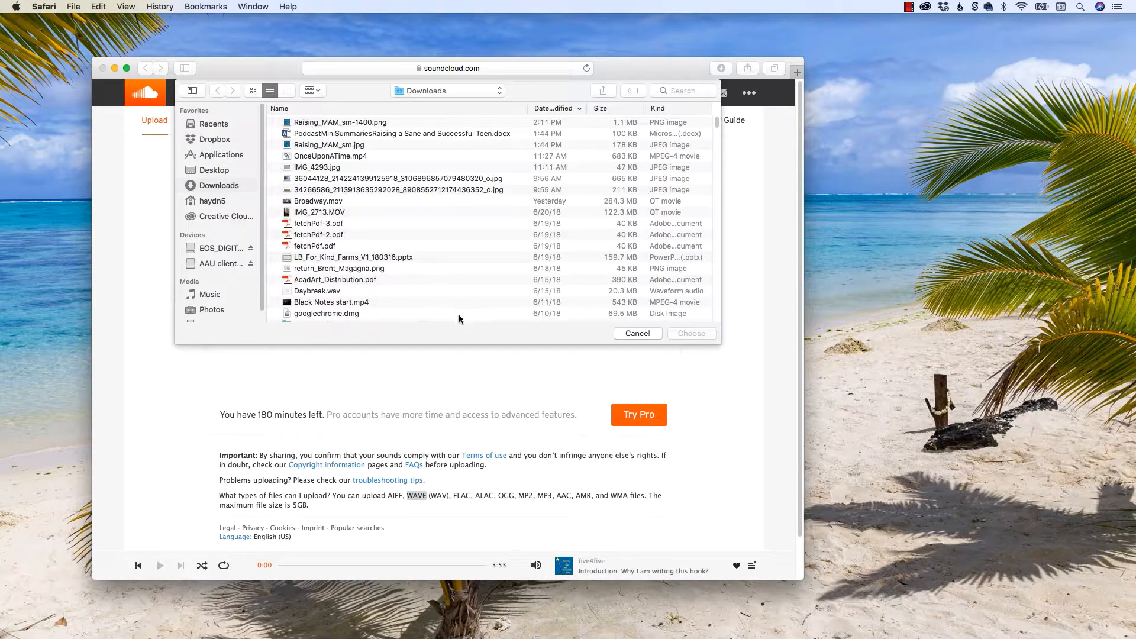
left_click(441, 91)
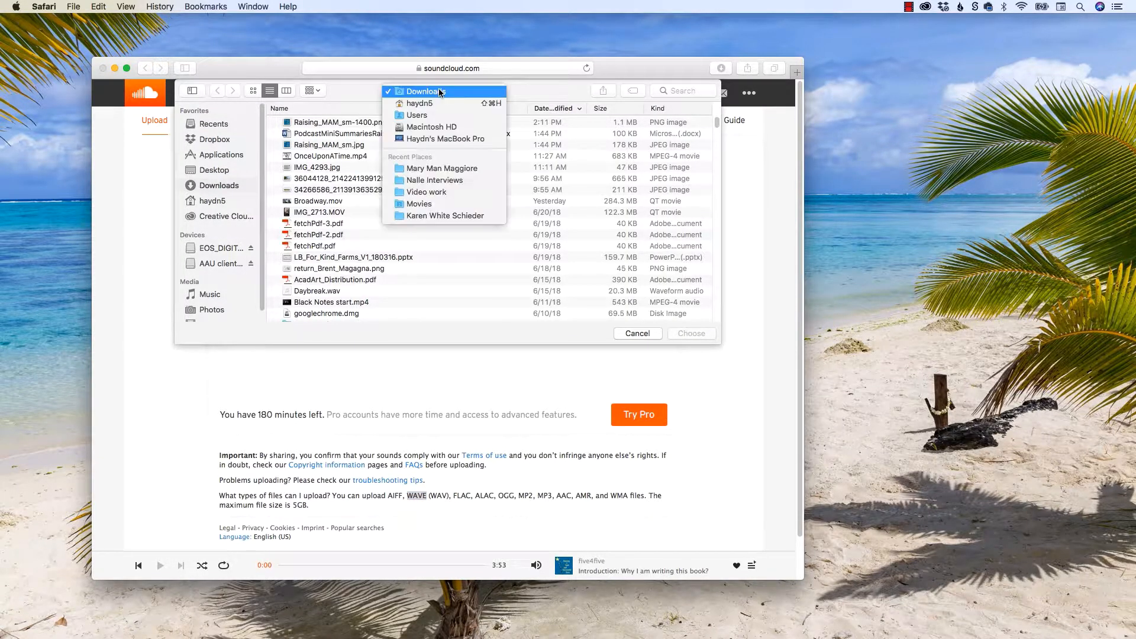
left_click(445, 168)
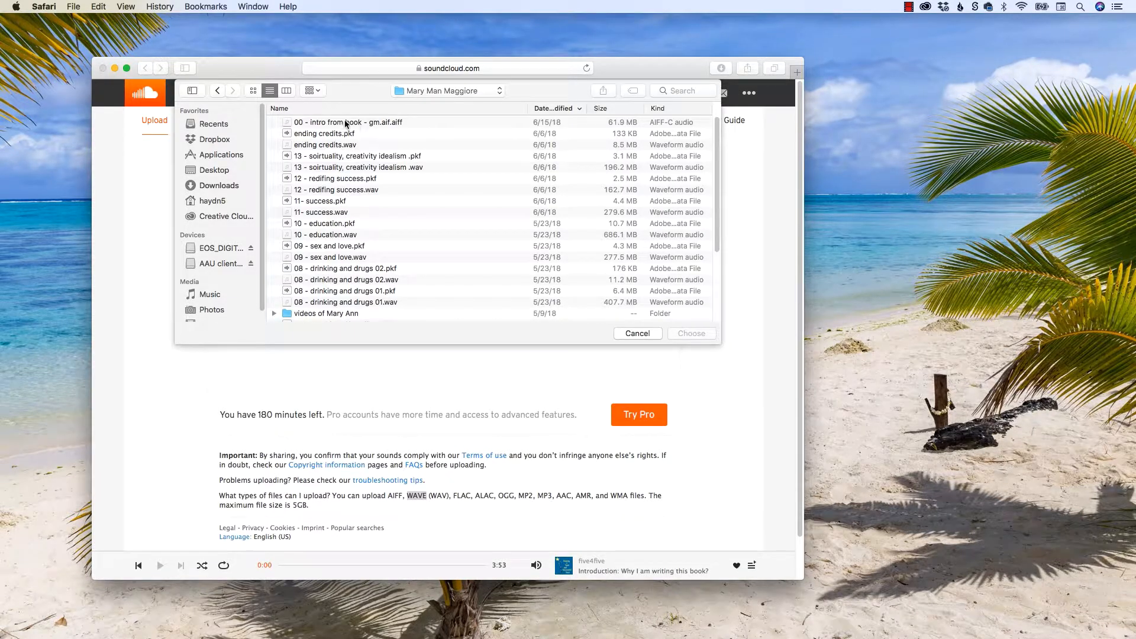
left_click(311, 124)
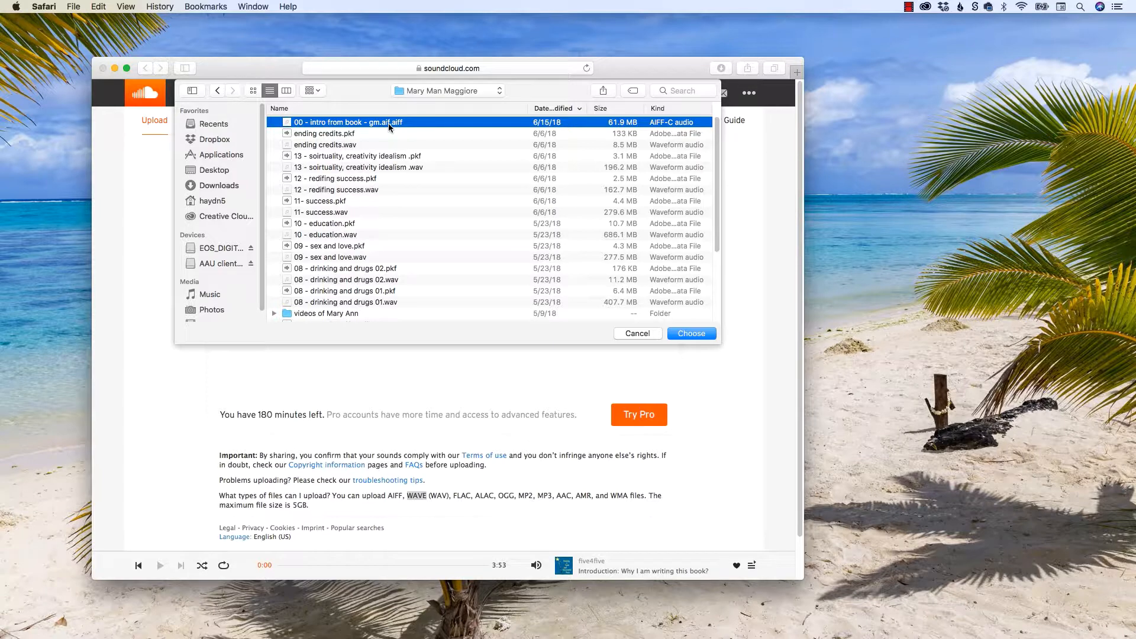
left_click(692, 333)
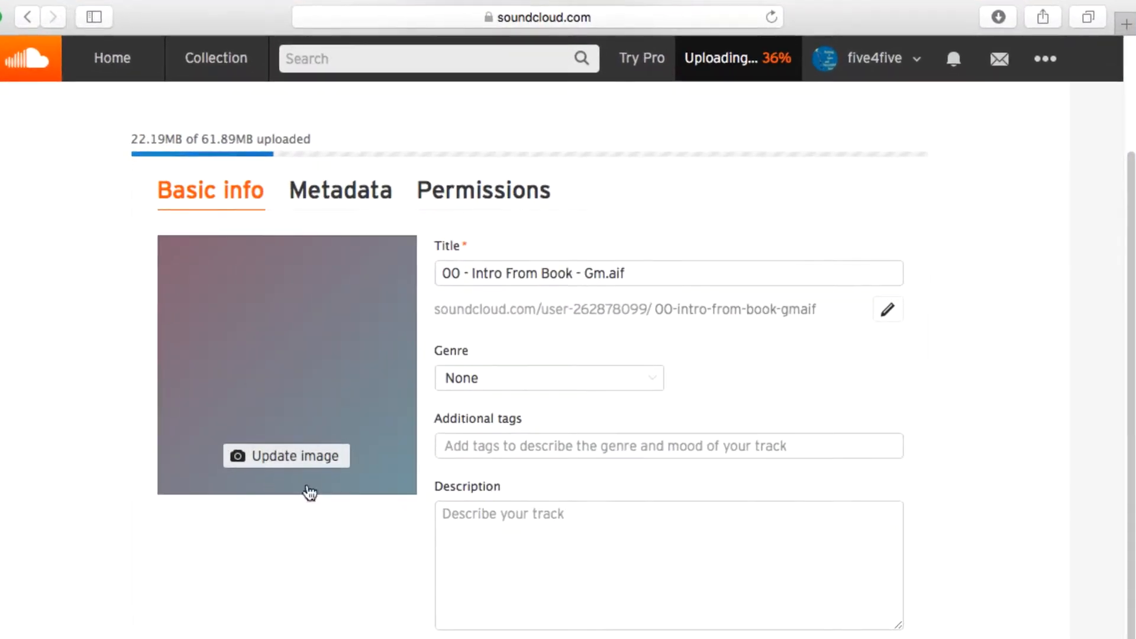
- Set the track's artwork to Raising_MAM_sm-1400.png from the Downloads folder
left_click(305, 466)
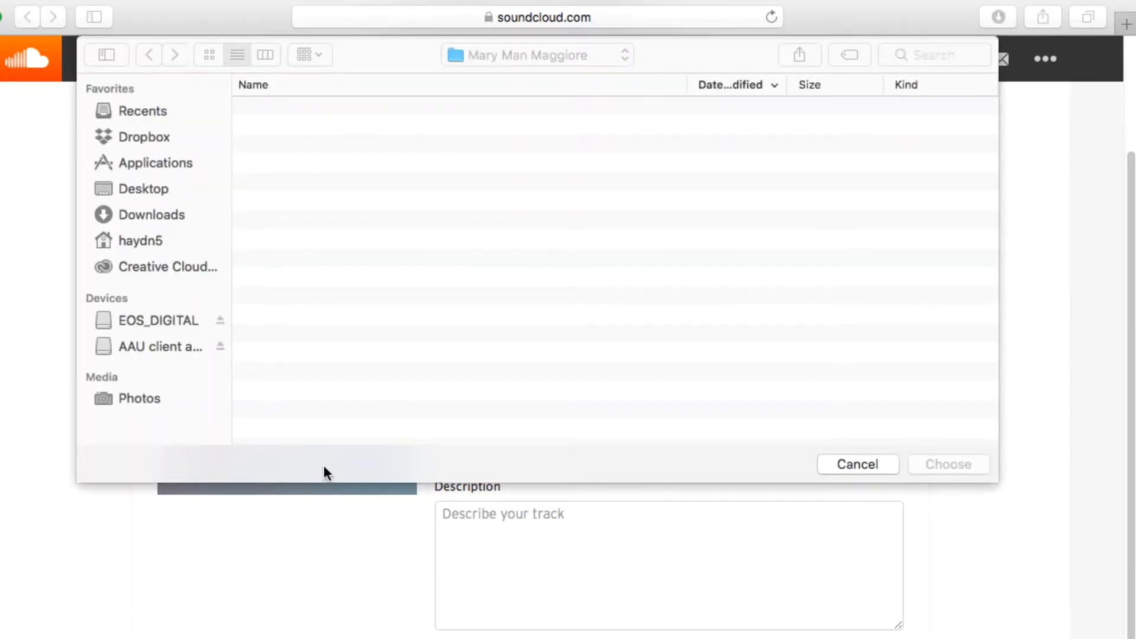
left_click(495, 57)
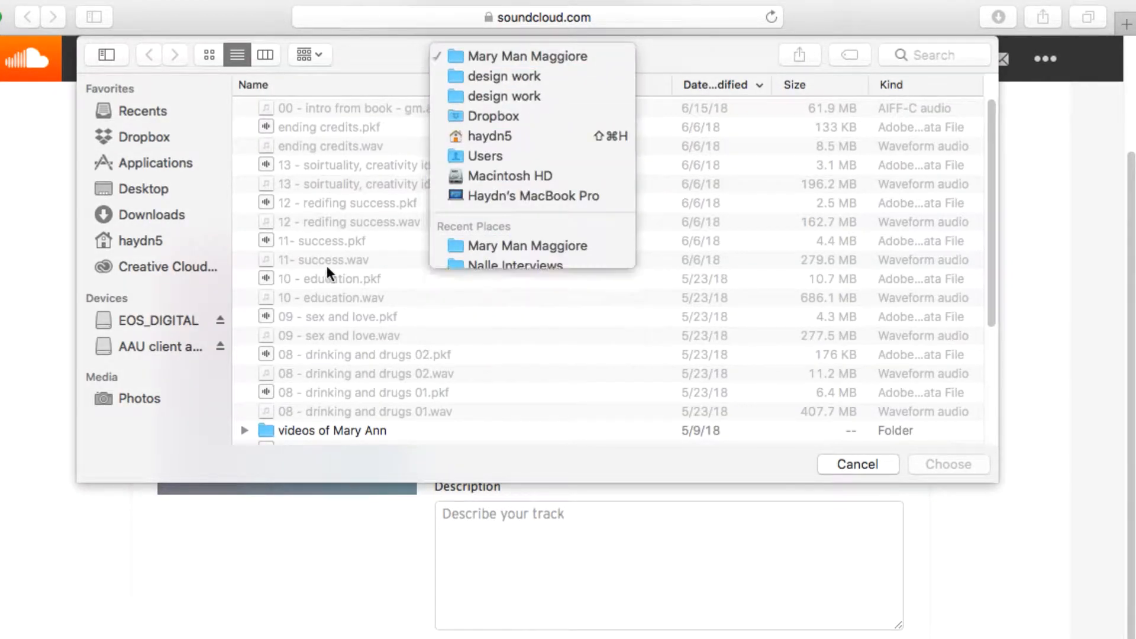
left_click(237, 236)
left_click(143, 208)
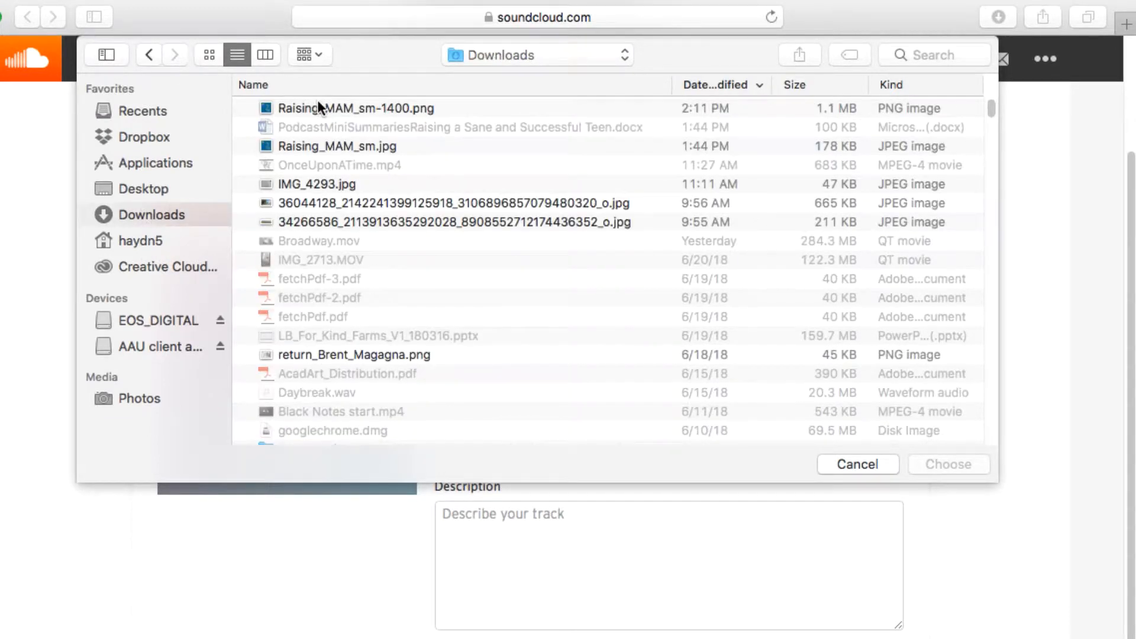
left_click(317, 102)
double_click(317, 99)
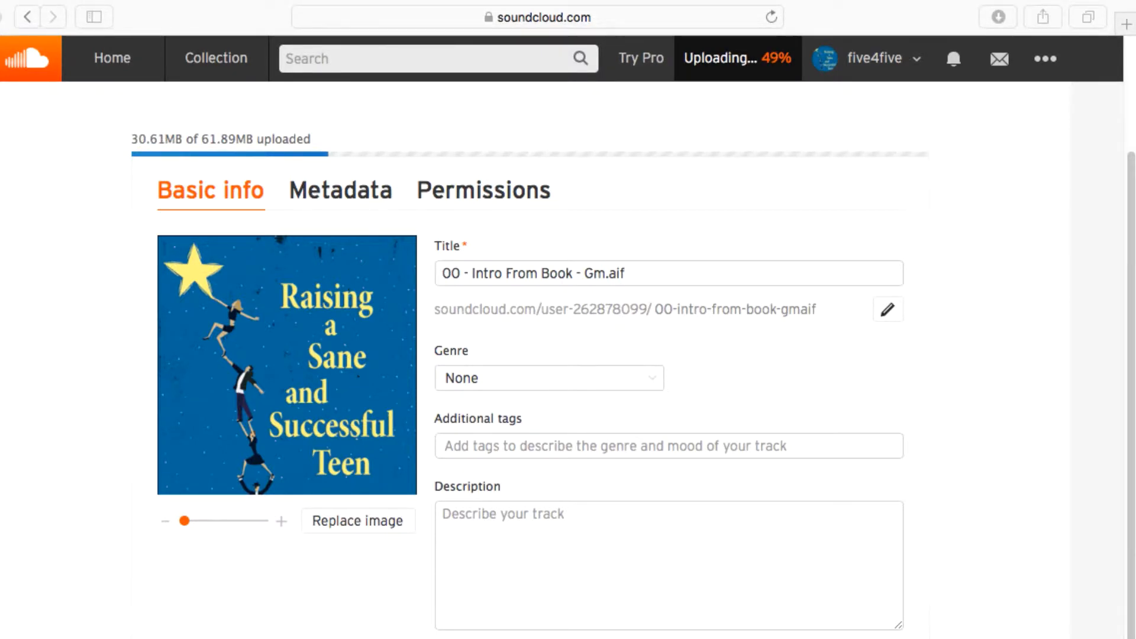
- Replace the track title with "Introduction: Why I am writing this book?"
triple_click(581, 273)
type("Introduction: Why I am writing this book")
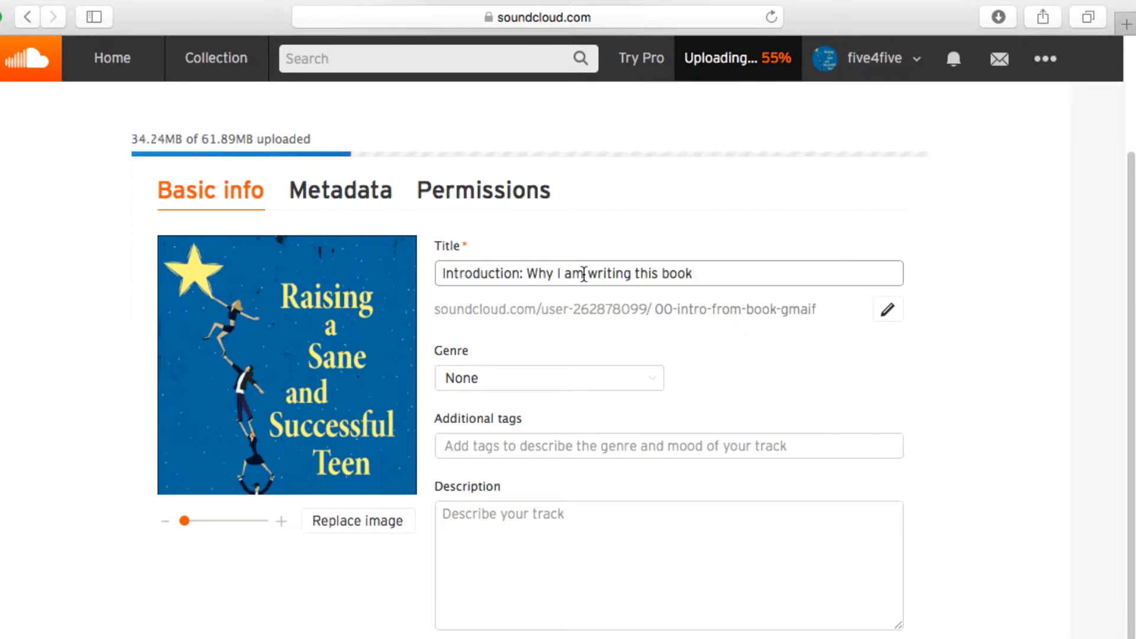
type("?")
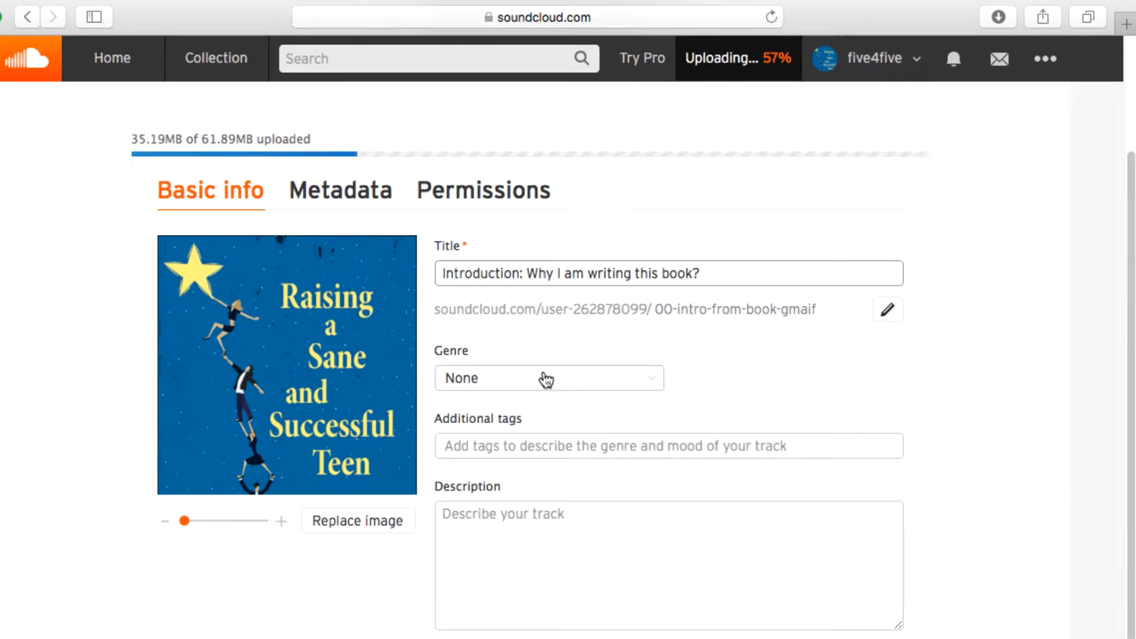
- Set the track's genre to Audiobooks from the audio categories
left_click(534, 387)
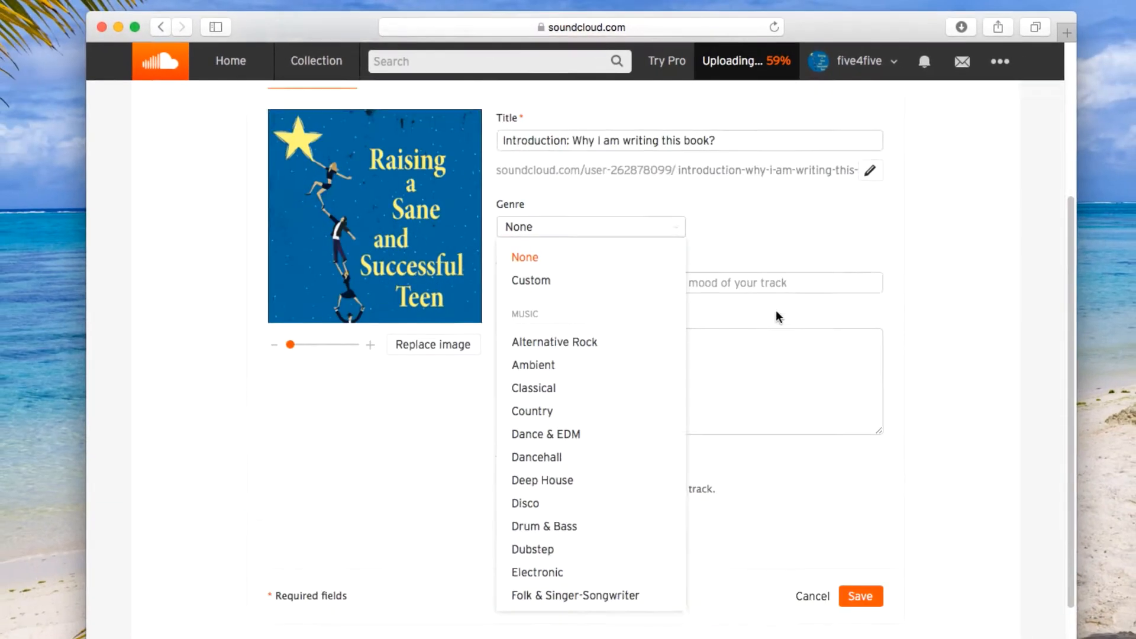
scroll(776, 310, "down", 3)
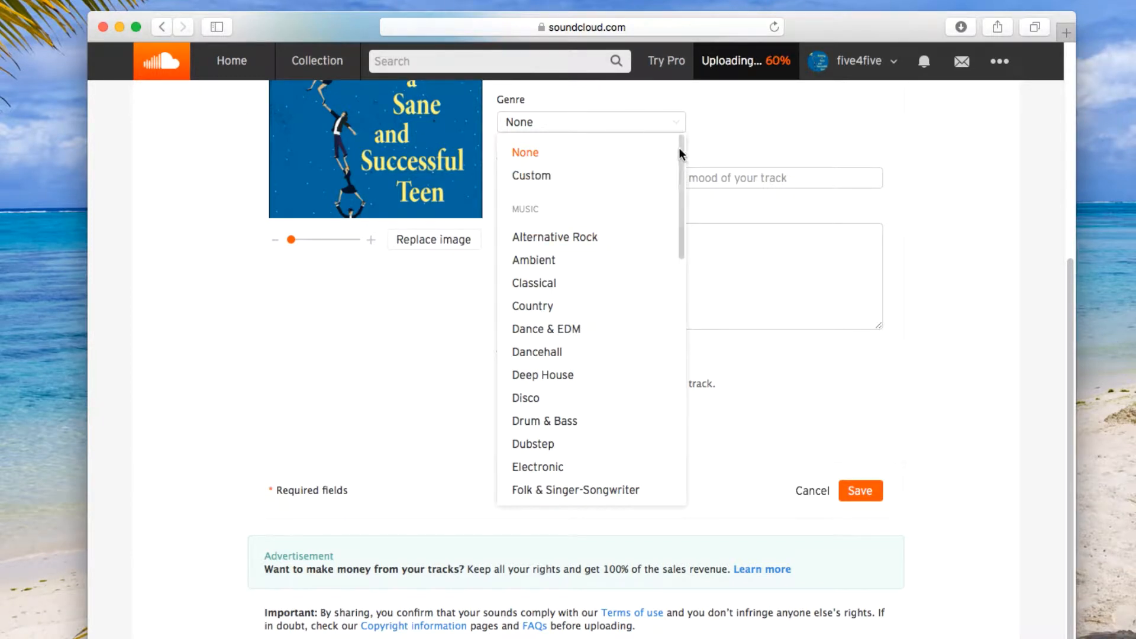
scroll(680, 155, "down", 1)
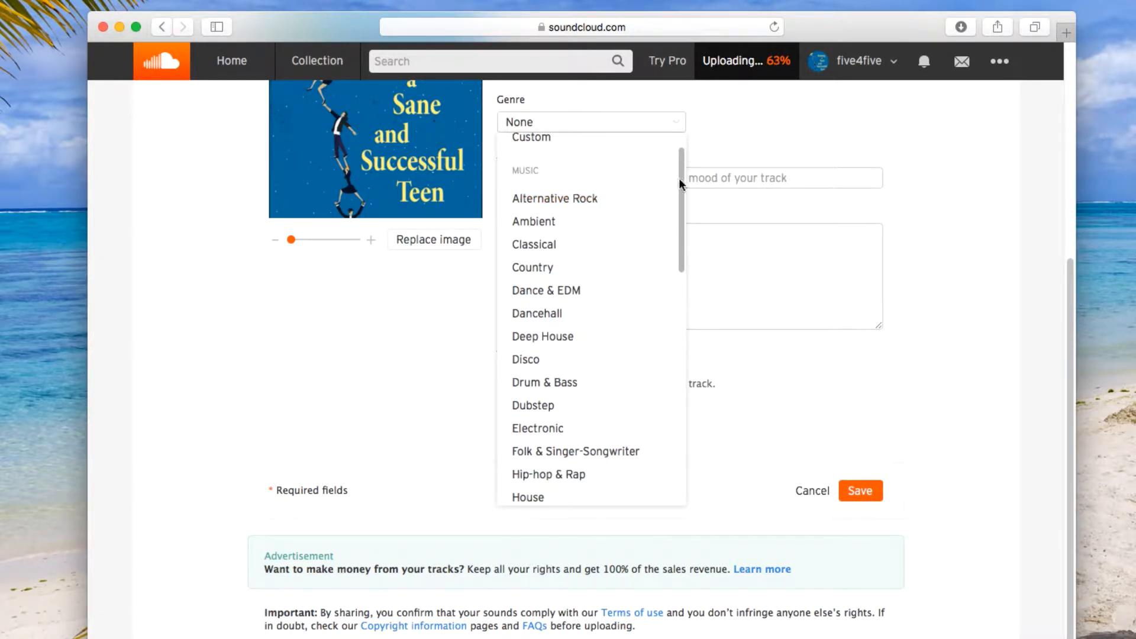
left_click_drag(680, 169, 688, 412)
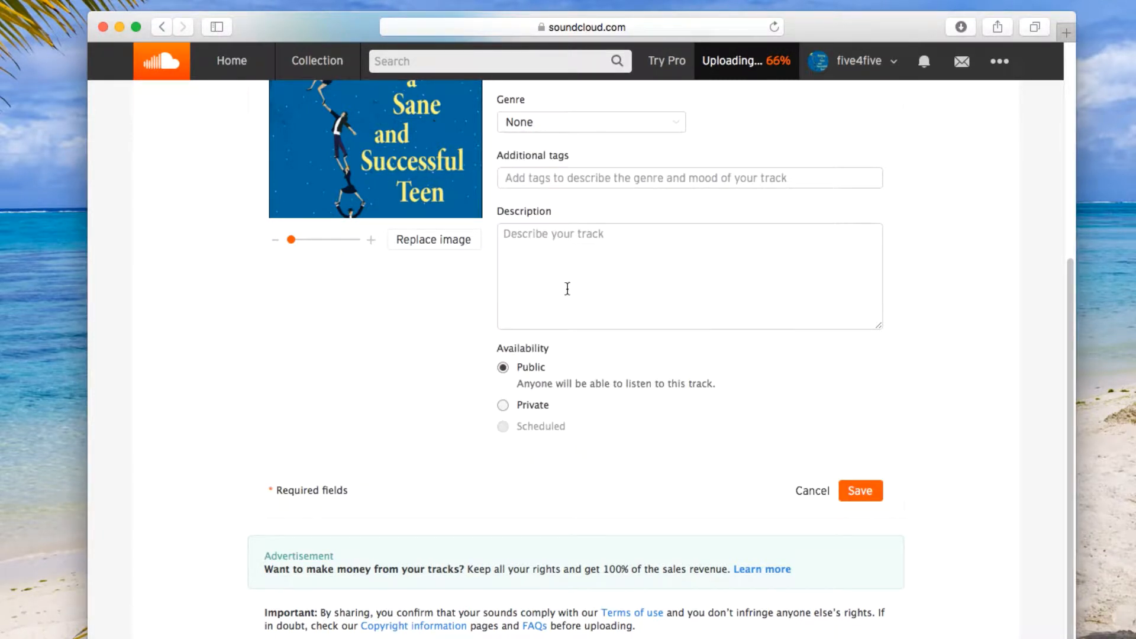
left_click(573, 123)
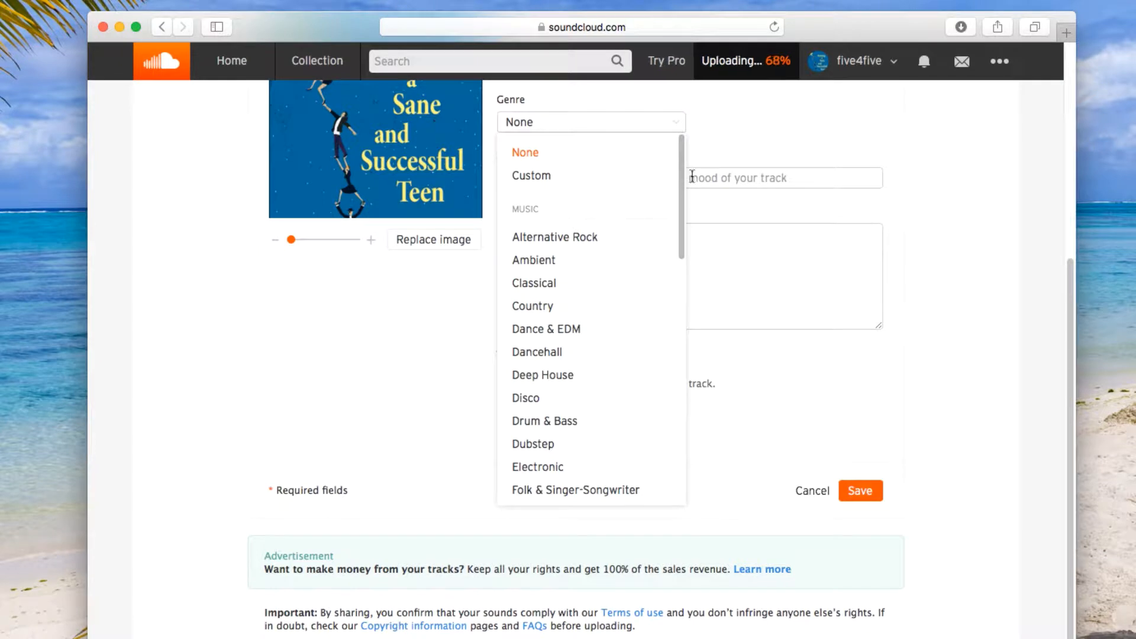
left_click_drag(680, 169, 682, 268)
scroll(659, 327, "down", 8)
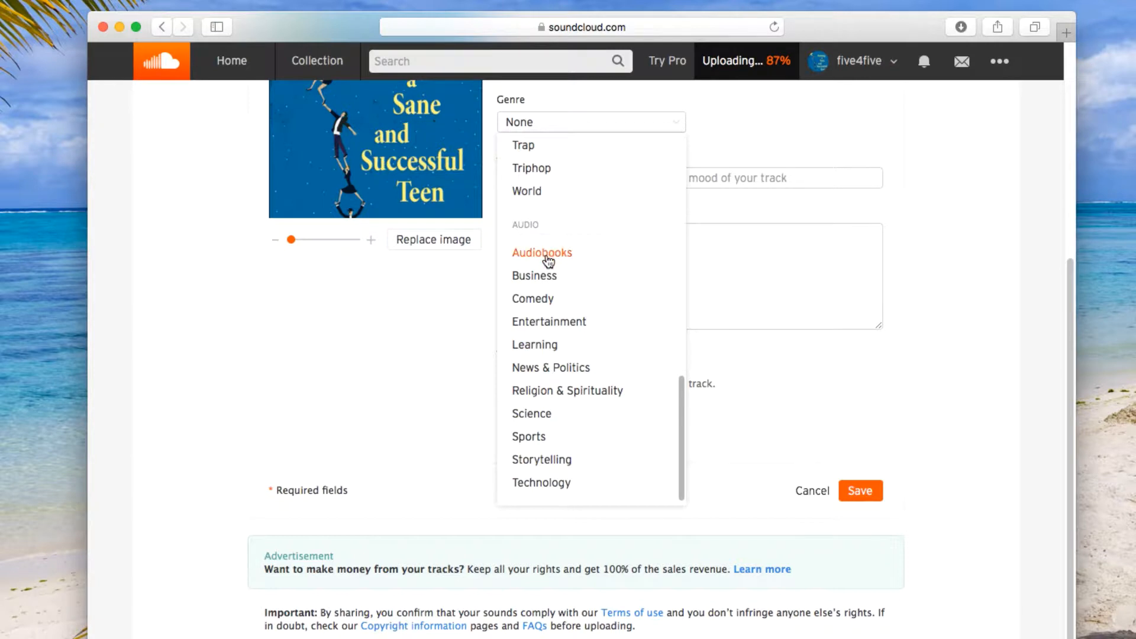
left_click(543, 254)
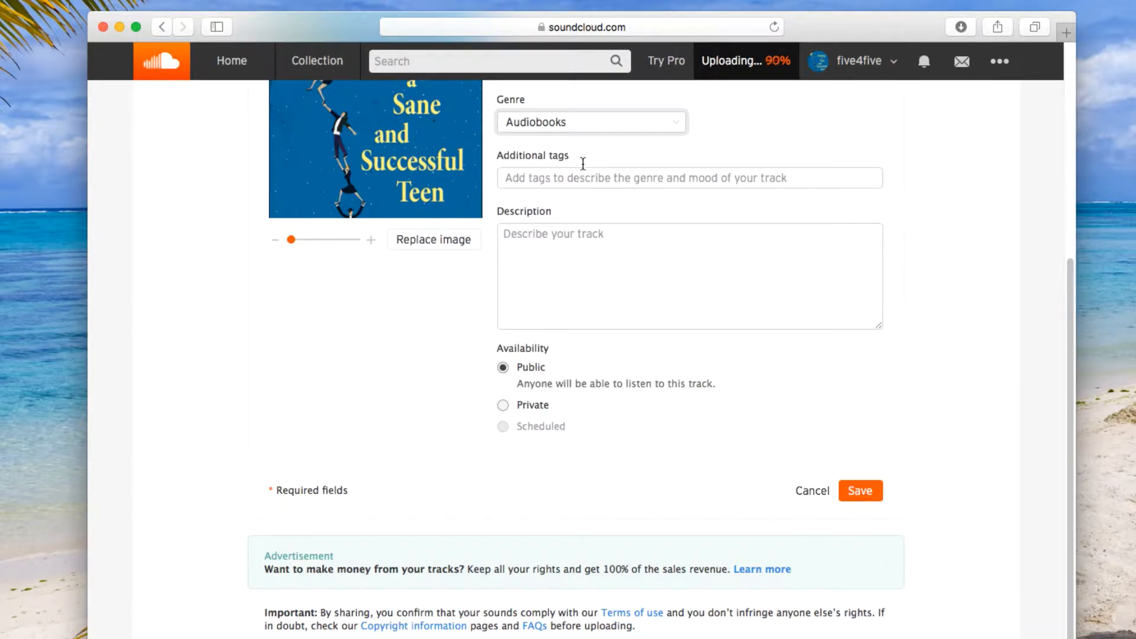
- Describe the track as "A short commentary on how important you are and how wonderful your teen is too."
left_click(612, 177)
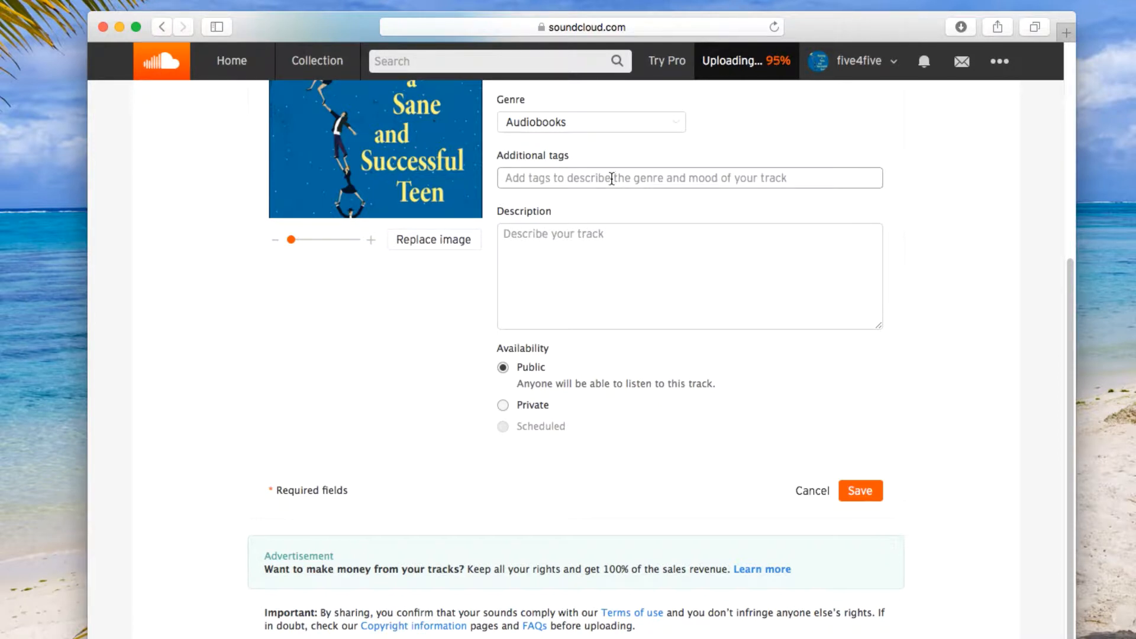
left_click(574, 253)
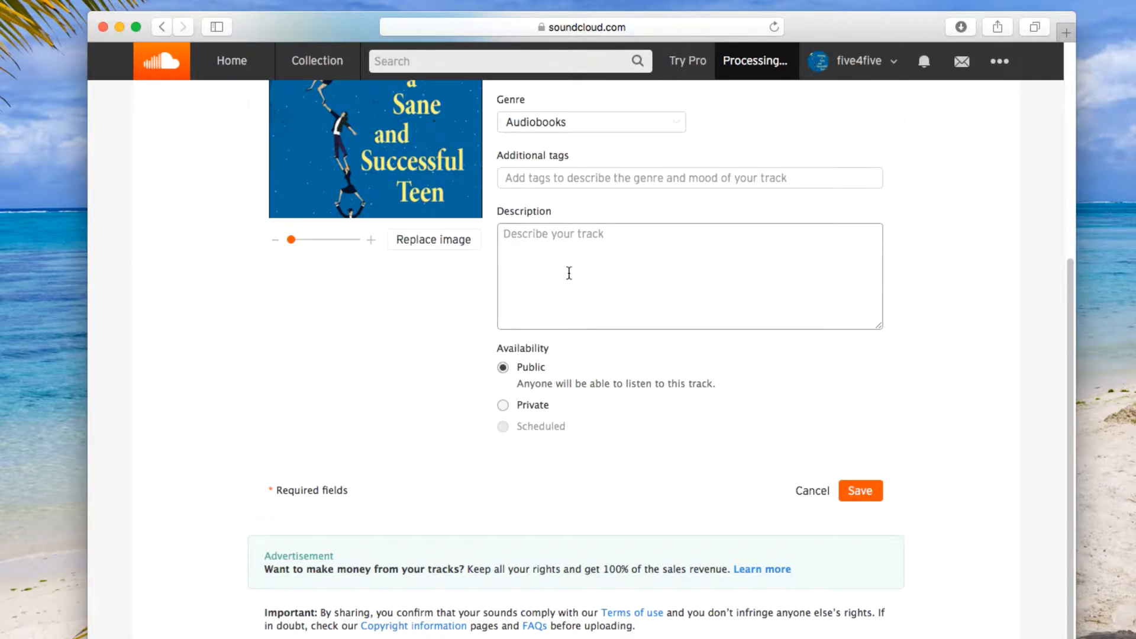
key("super+Tab")
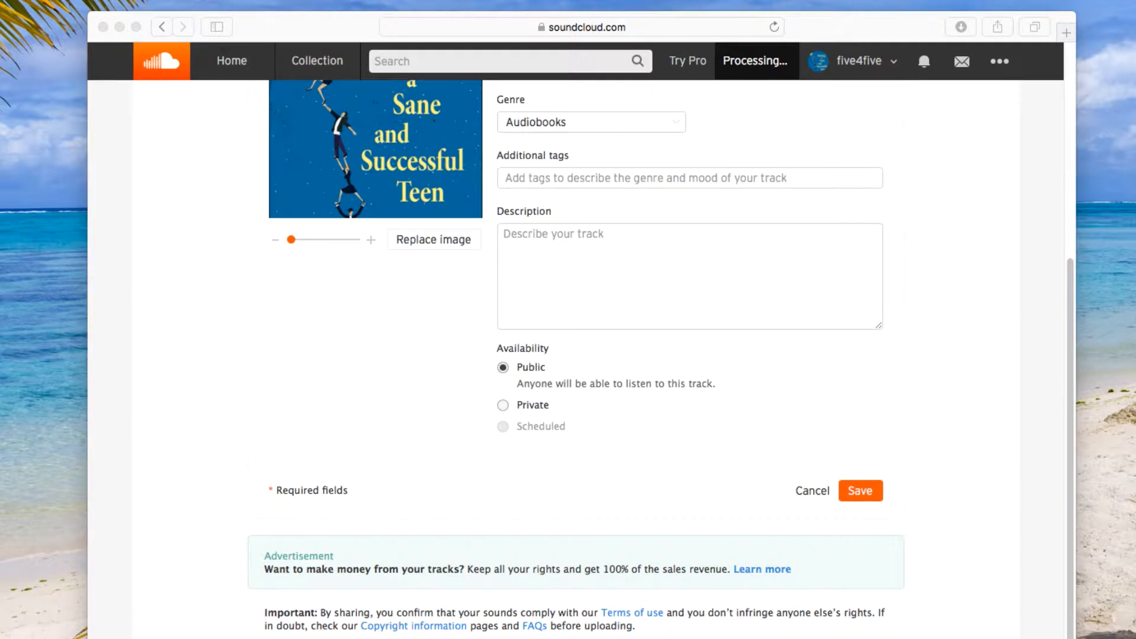
left_click(629, 243)
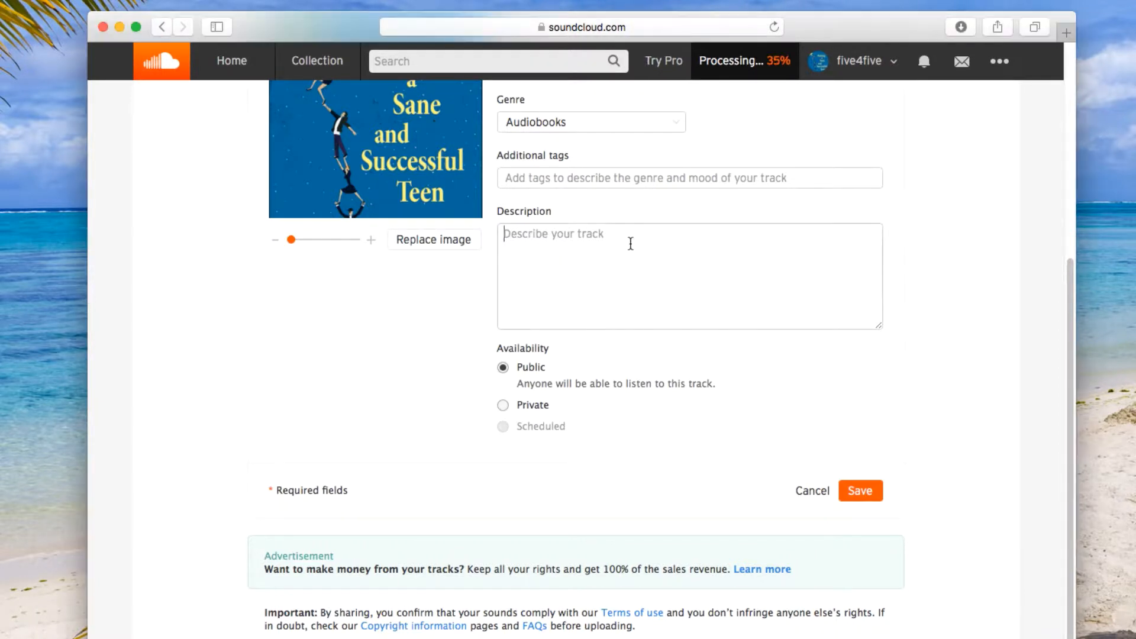
type("A short commentary on how important you are and how wonderful your teen is too")
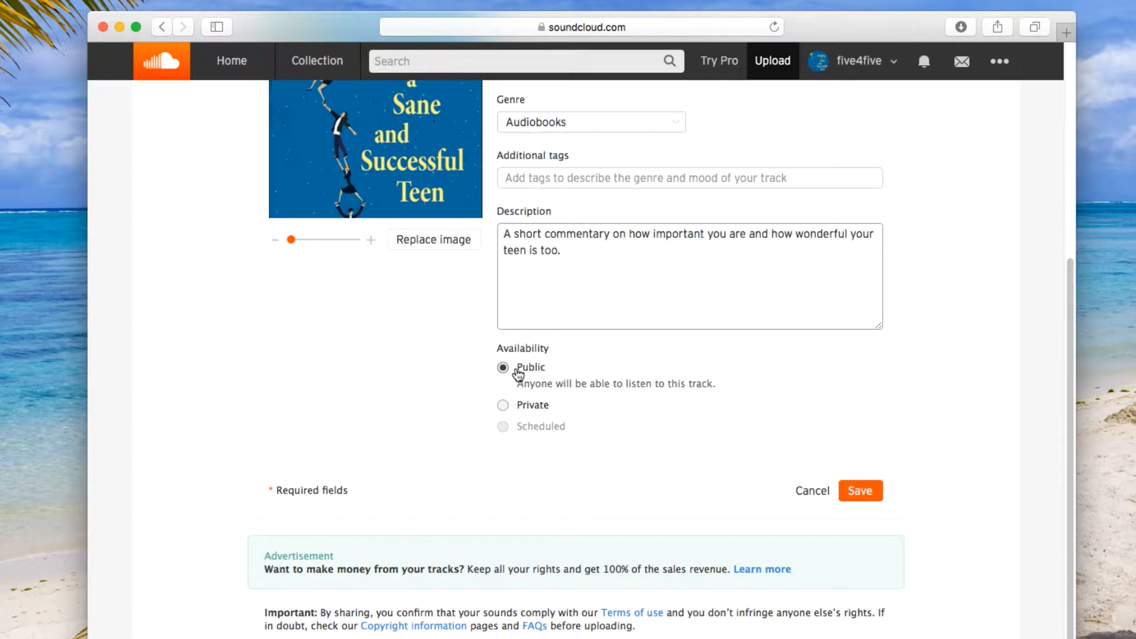
- Edit the uploaded track's permissions to include it in the RSS feed, and save the changes
scroll(449, 326, "up", 5)
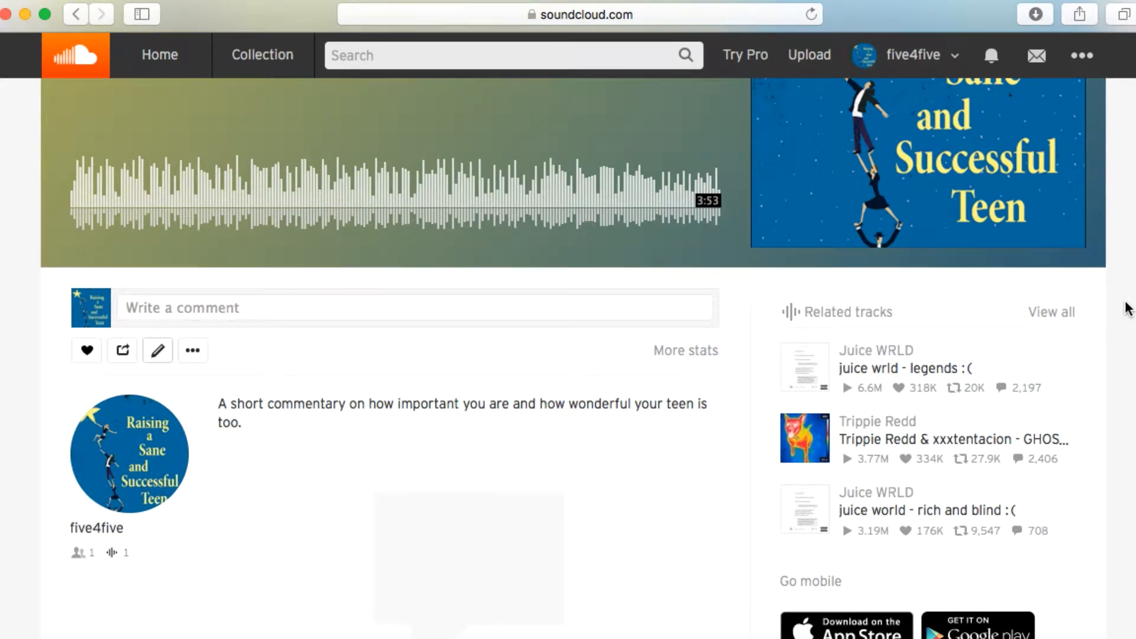
scroll(1127, 307, "up", 3)
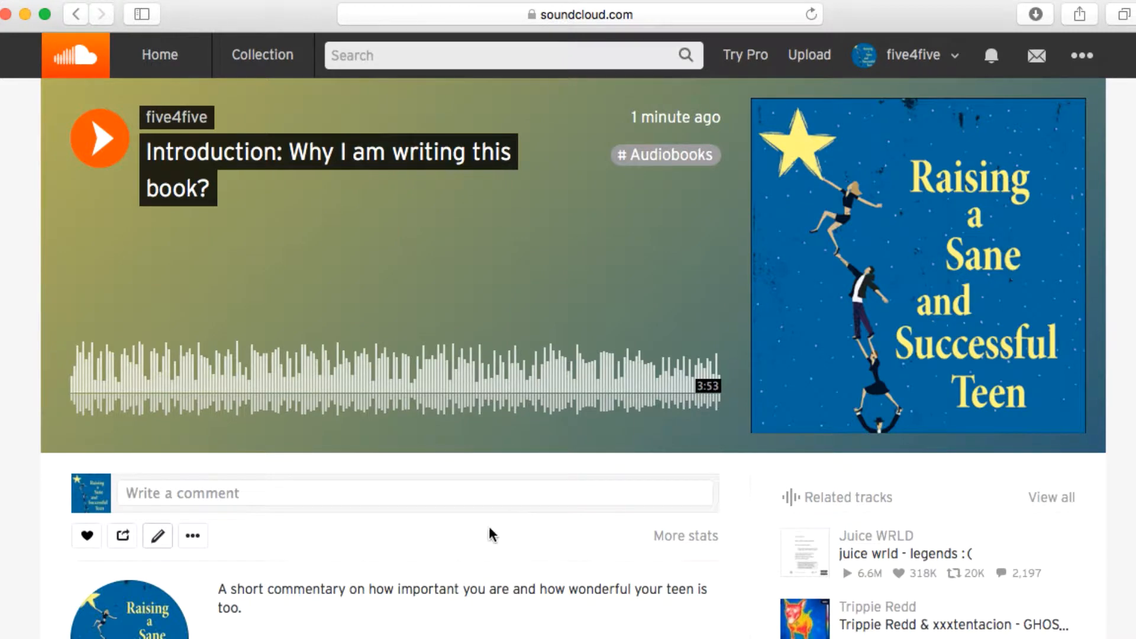
left_click(158, 537)
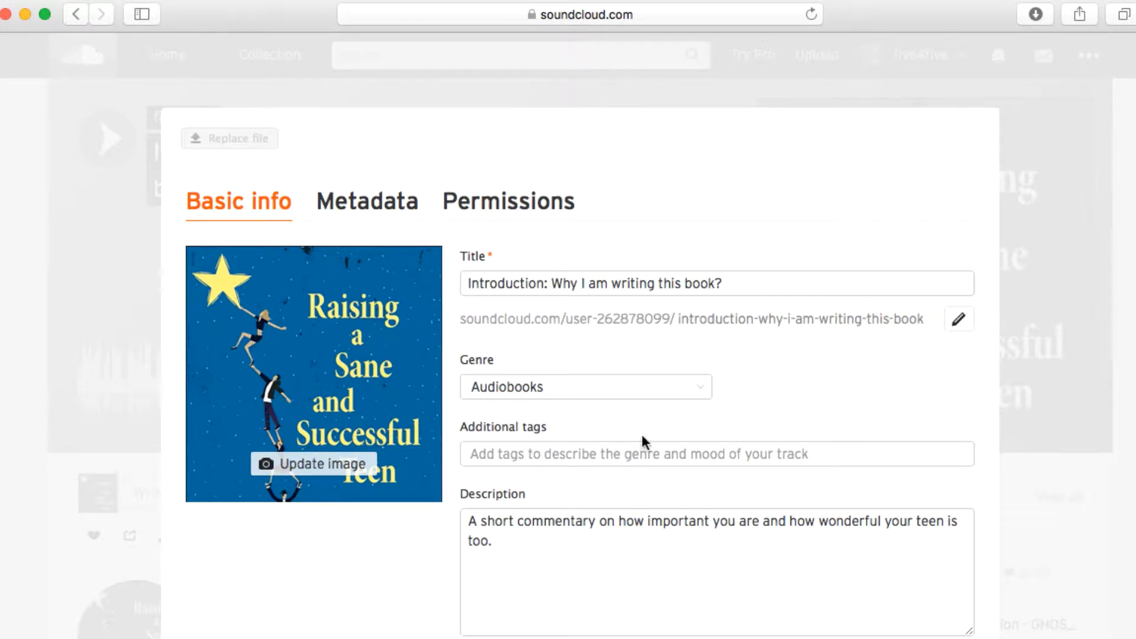
left_click(515, 215)
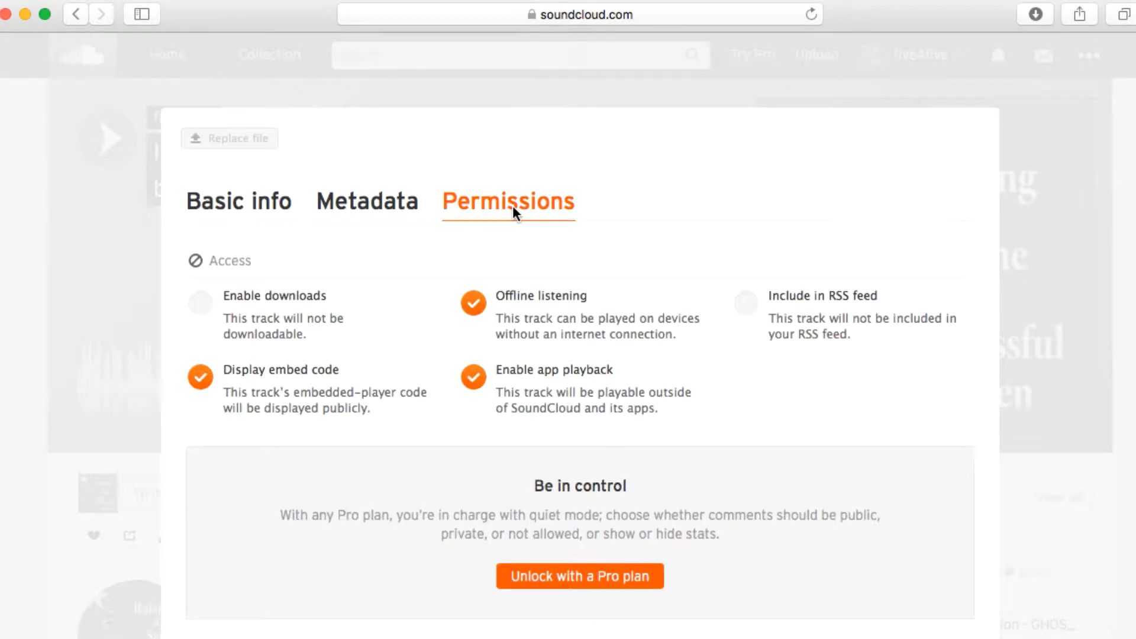
left_click(750, 309)
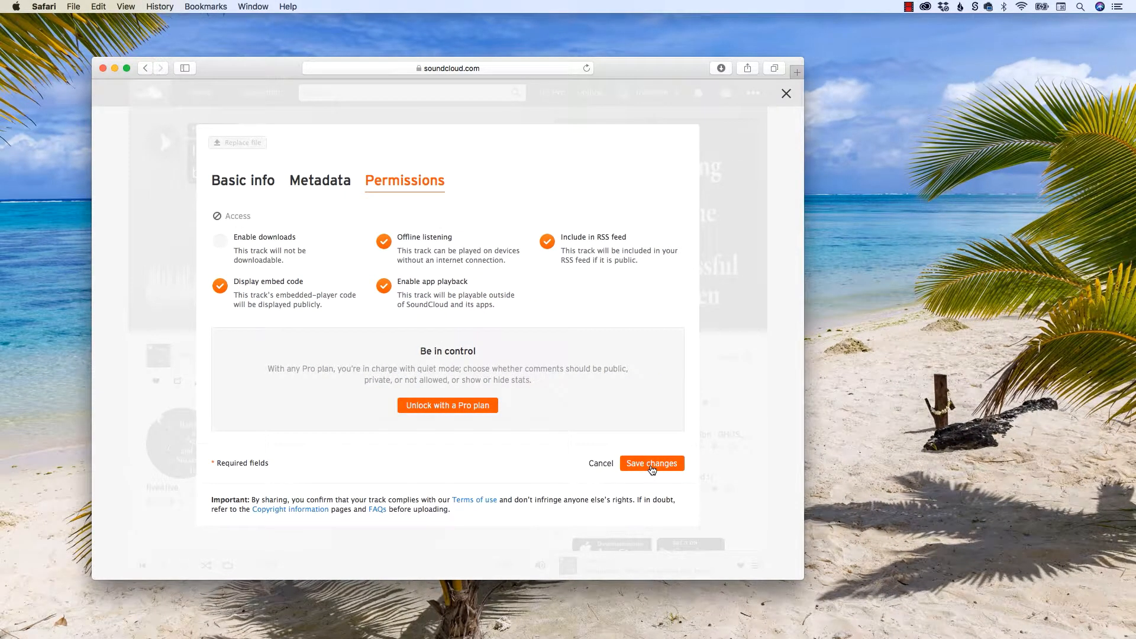
left_click(651, 466)
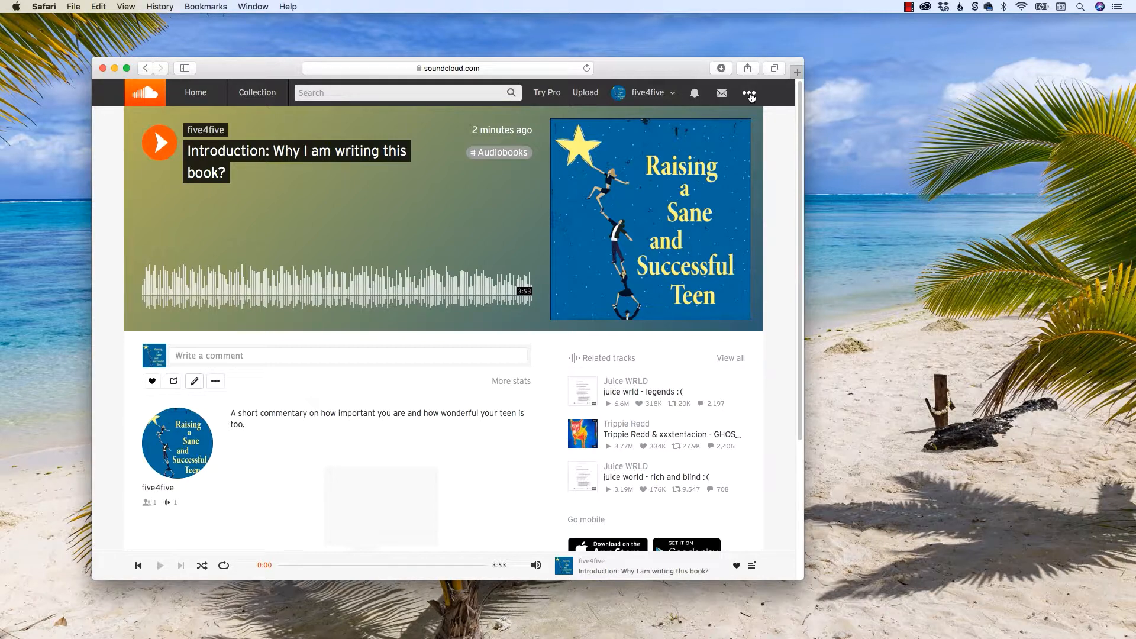
- Open the account's content settings and choose the primary email address as the one displayed in the RSS feed
left_click(750, 95)
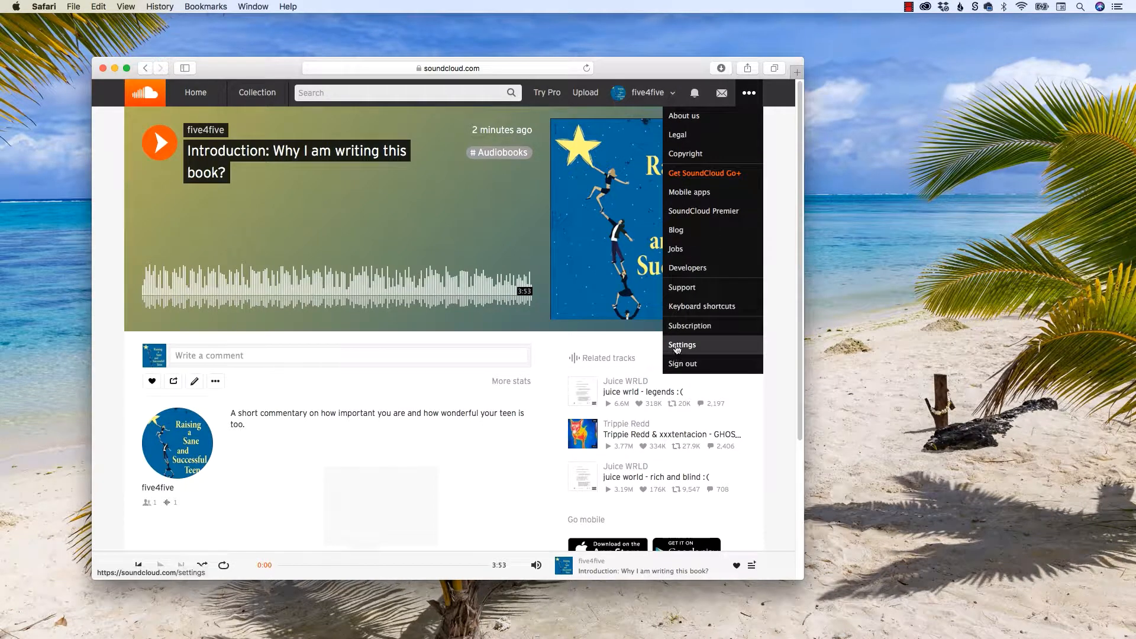
left_click(677, 349)
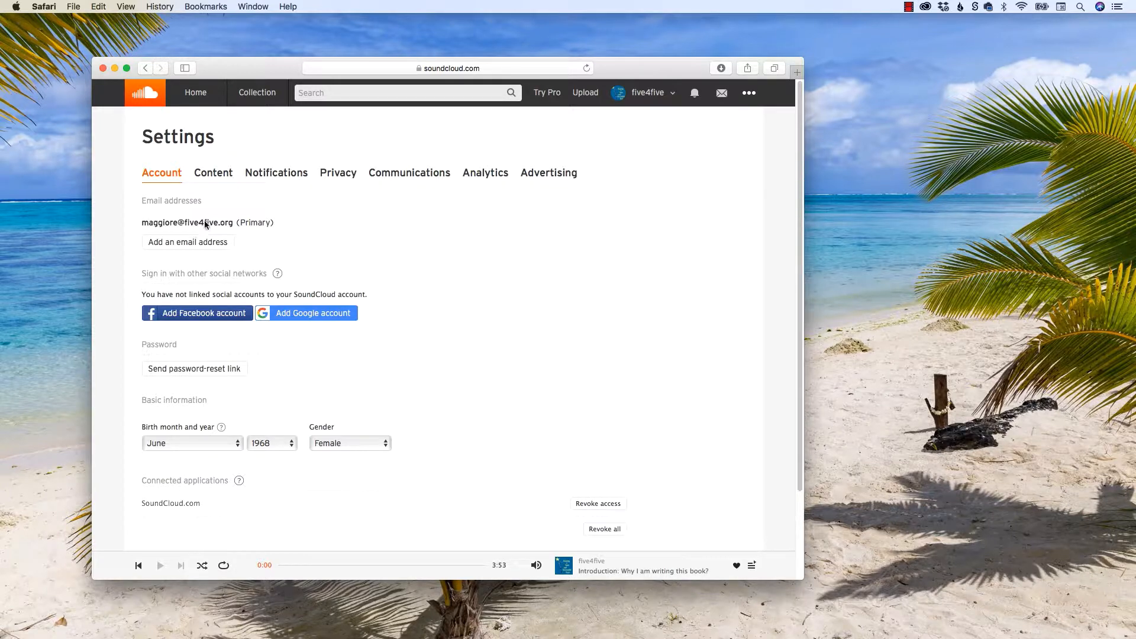
left_click(210, 174)
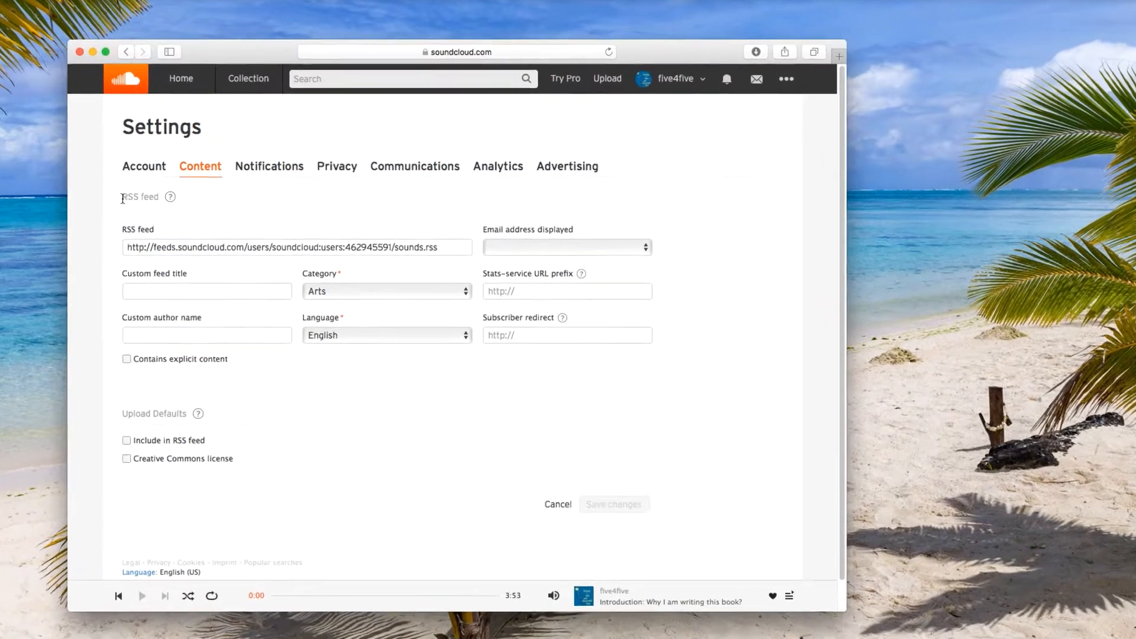
left_click_drag(142, 201, 174, 203)
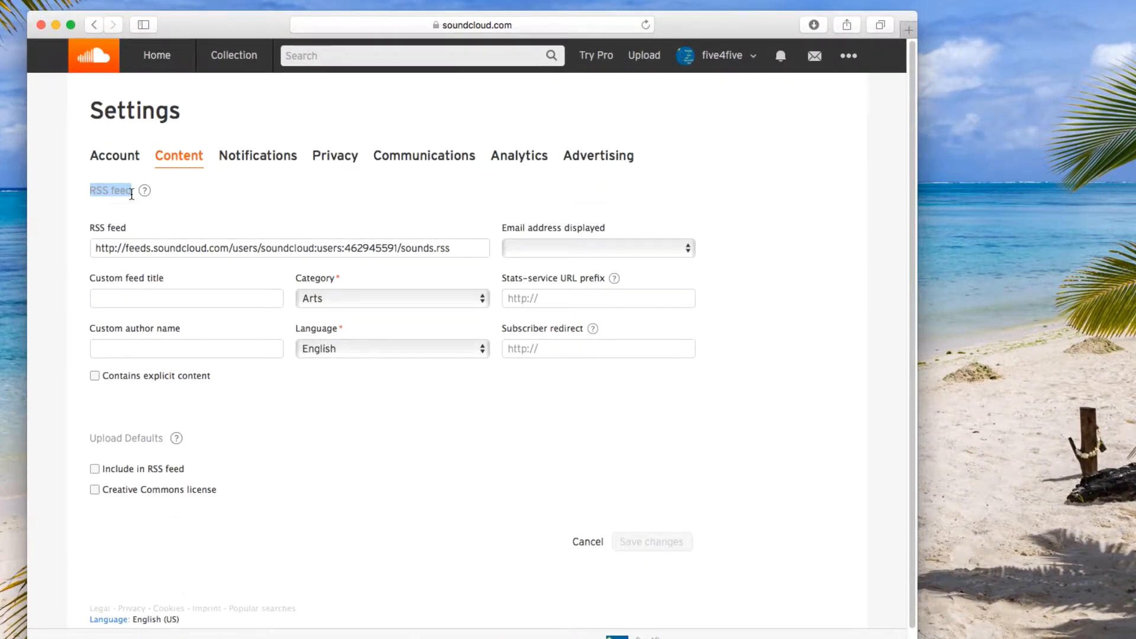
left_click(539, 249)
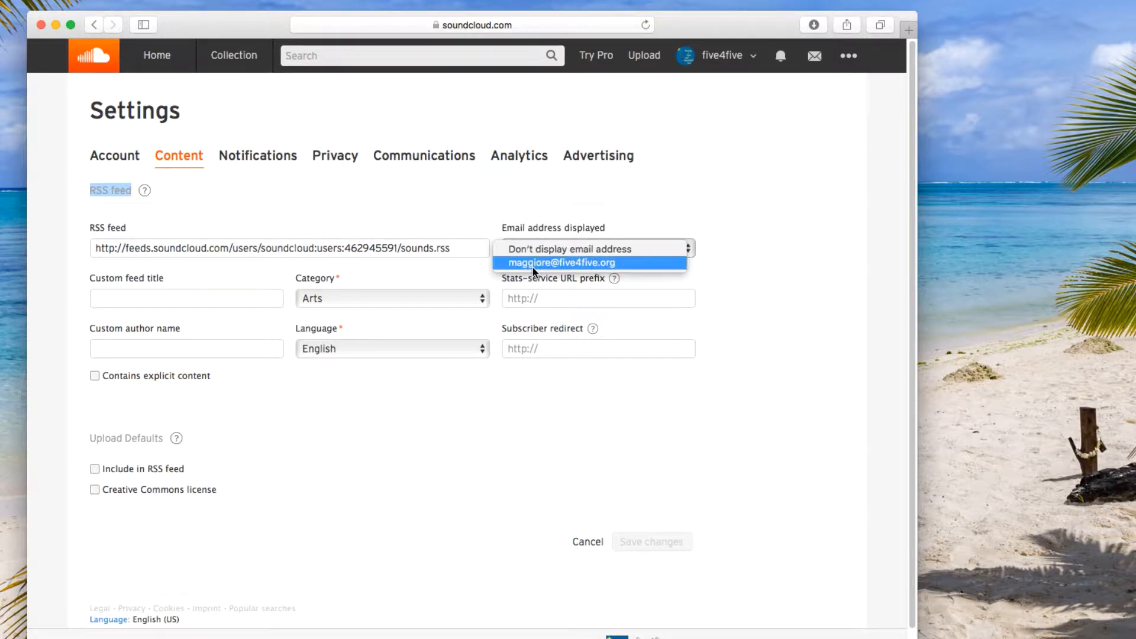
left_click(532, 265)
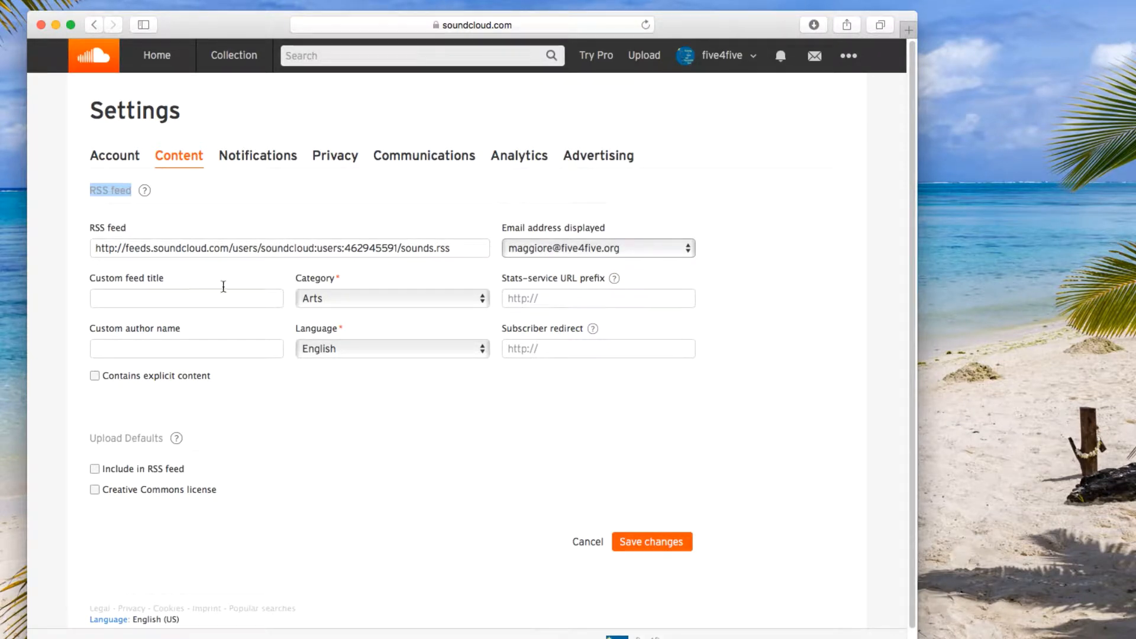
- Set the custom feed title to "Raising a Sane and Successful Teen" and the feed category to Kids & Family
left_click(121, 300)
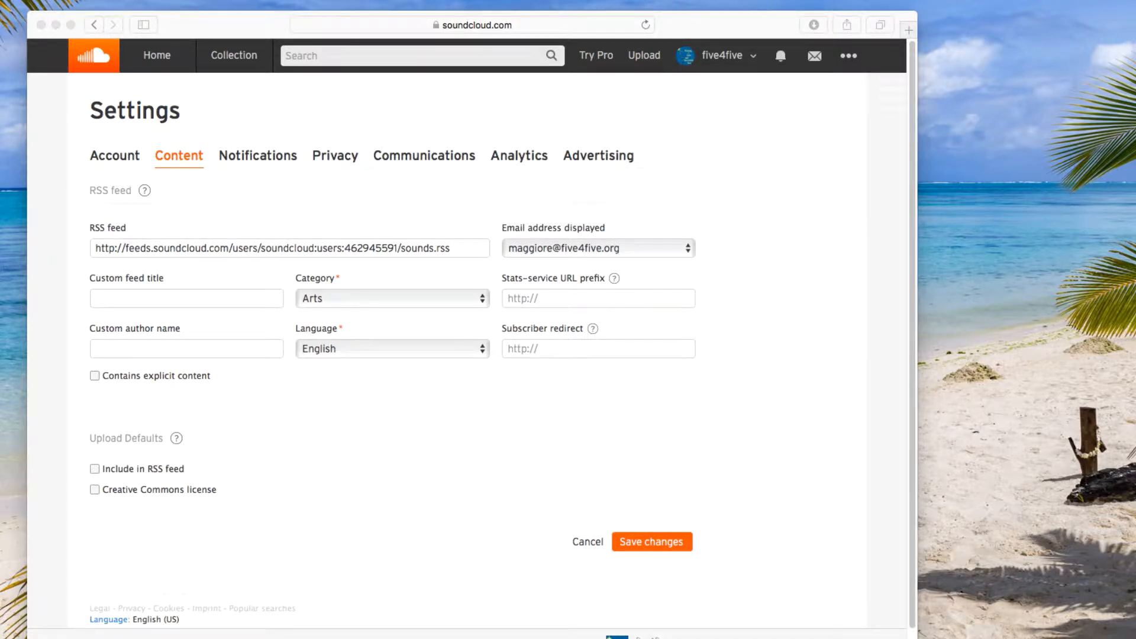
left_click(158, 297)
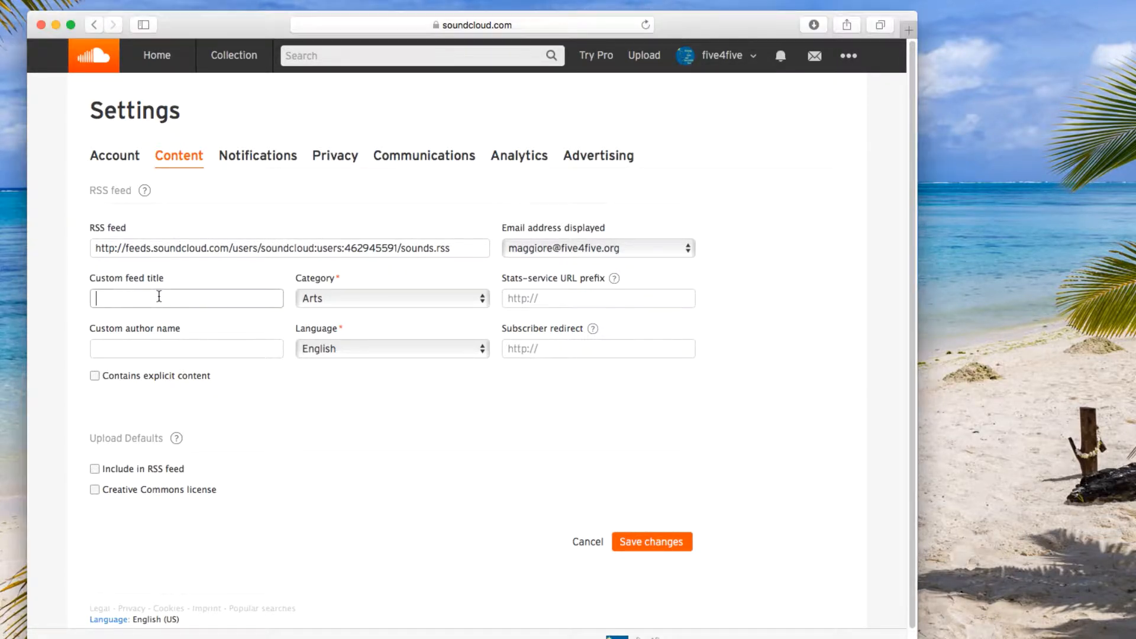
type("Raising a Sane and Successful Teen")
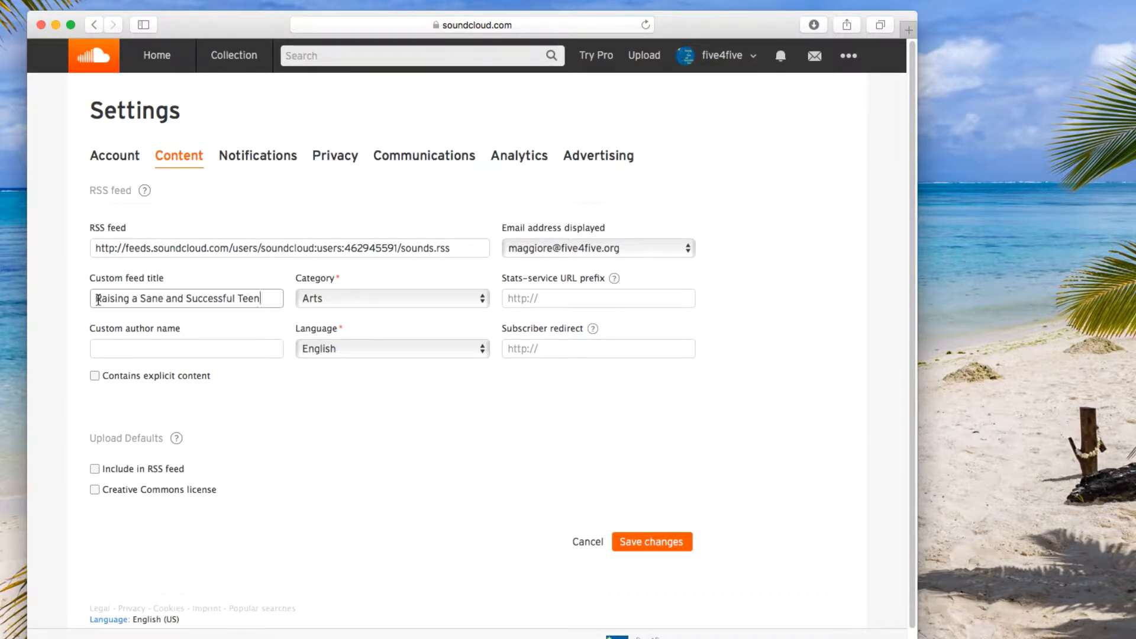
left_click(389, 298)
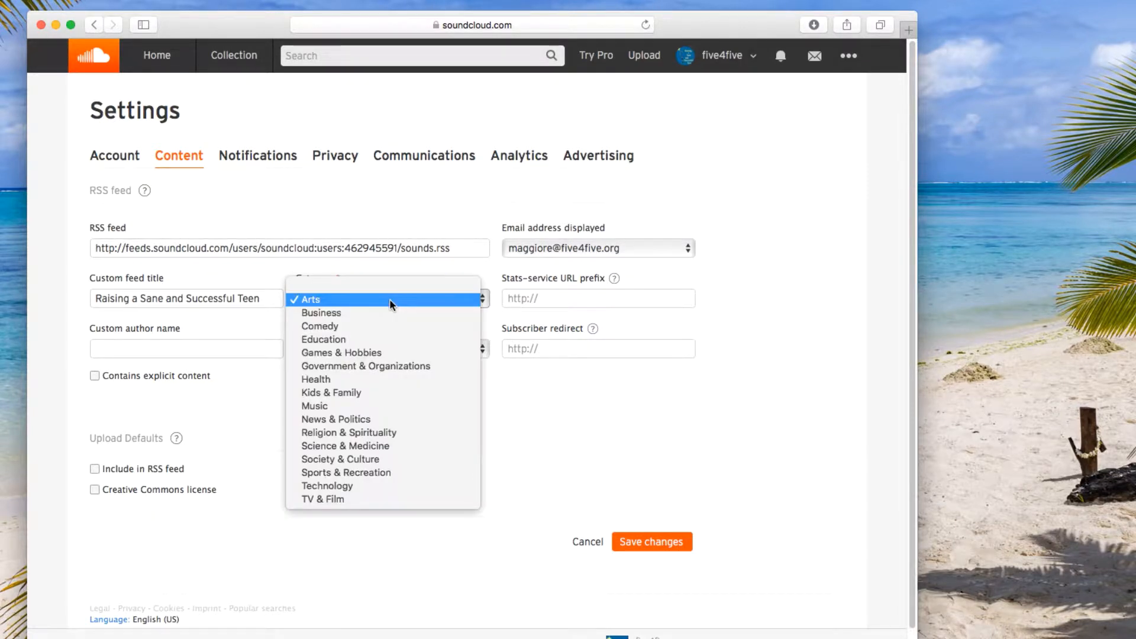
left_click(354, 392)
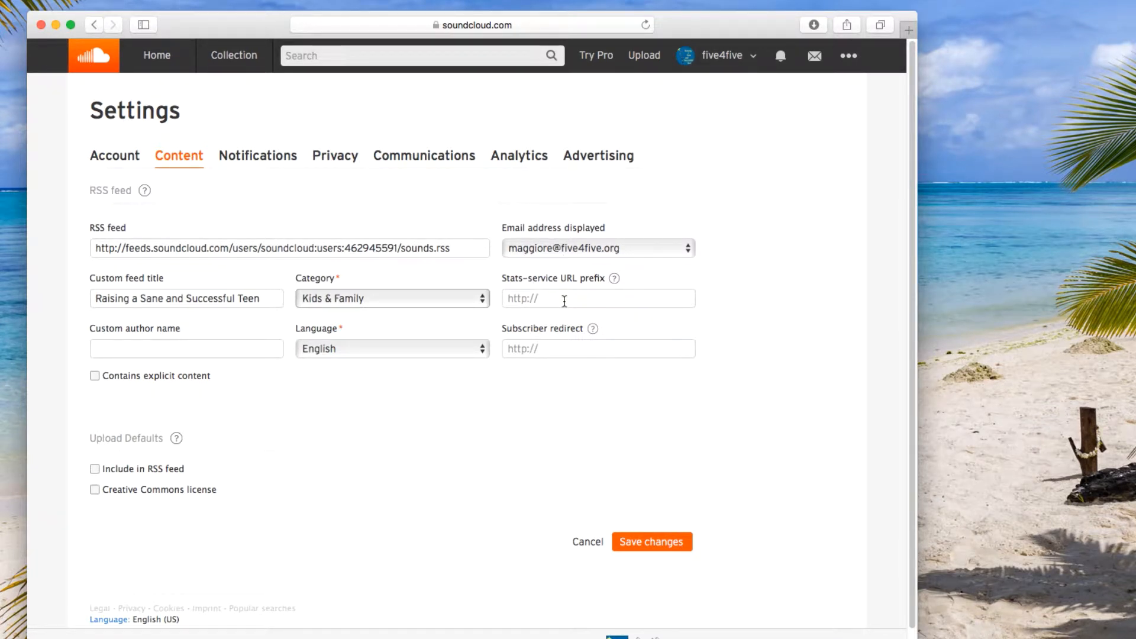
- Enter the author's full name as the custom author name of the feed
left_click(185, 351)
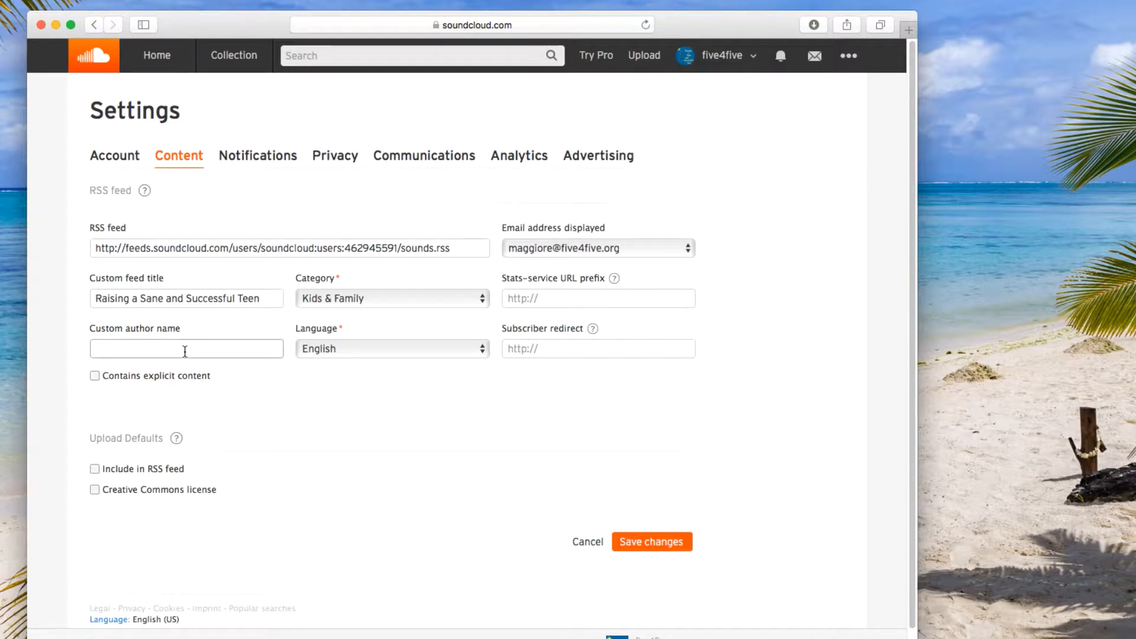
type("Mary Ann M")
type("aggiore")
type("POd")
key("BackSpace")
key("BackSpace")
type("odcast spoken by")
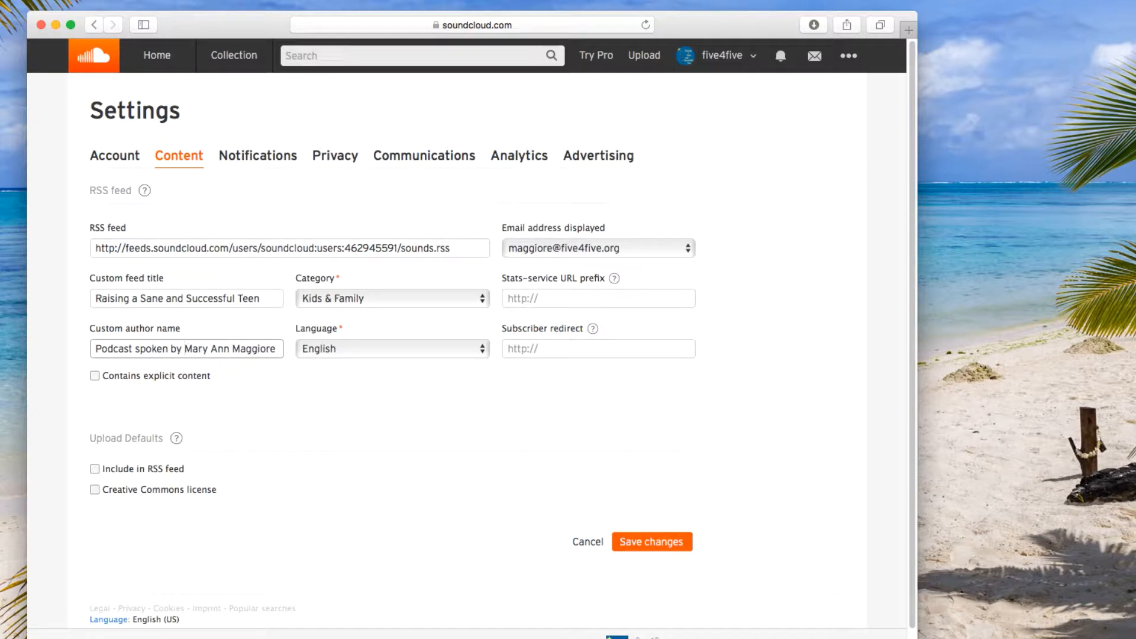
key("shift+super+Left")
key("BackSpace")
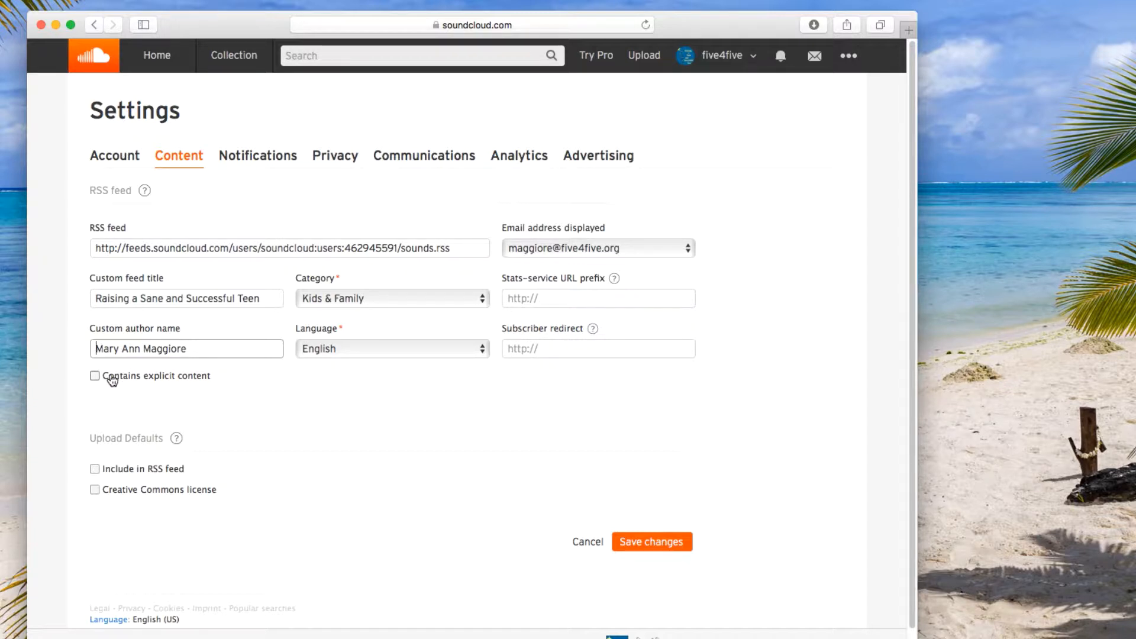
- Include new uploads in the RSS feed by default and save the content settings
left_click(95, 469)
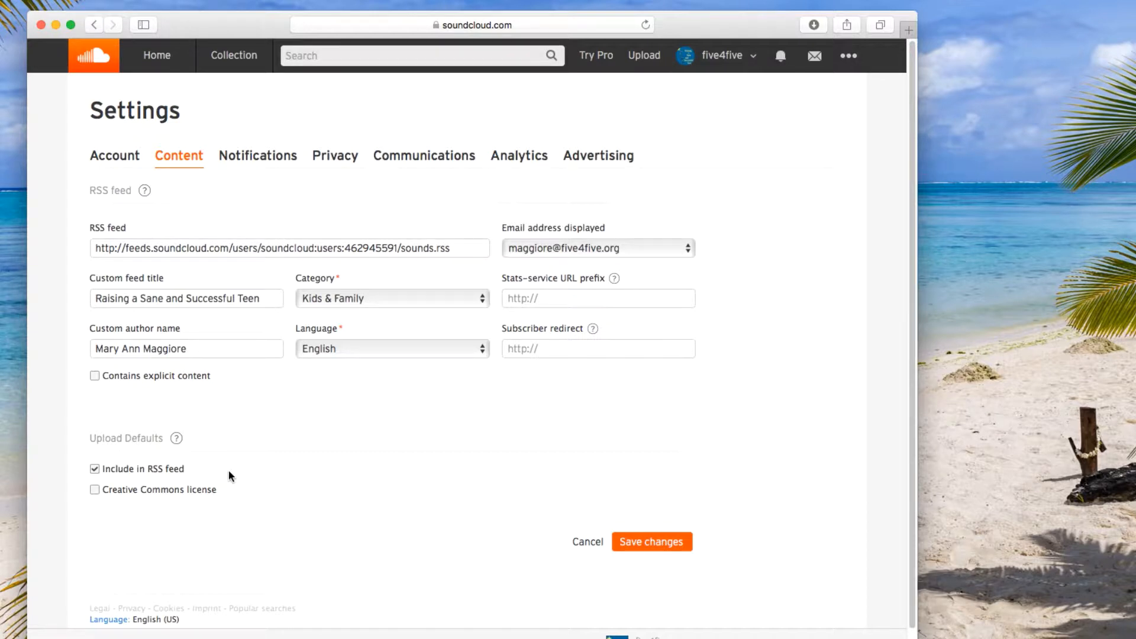
left_click(632, 542)
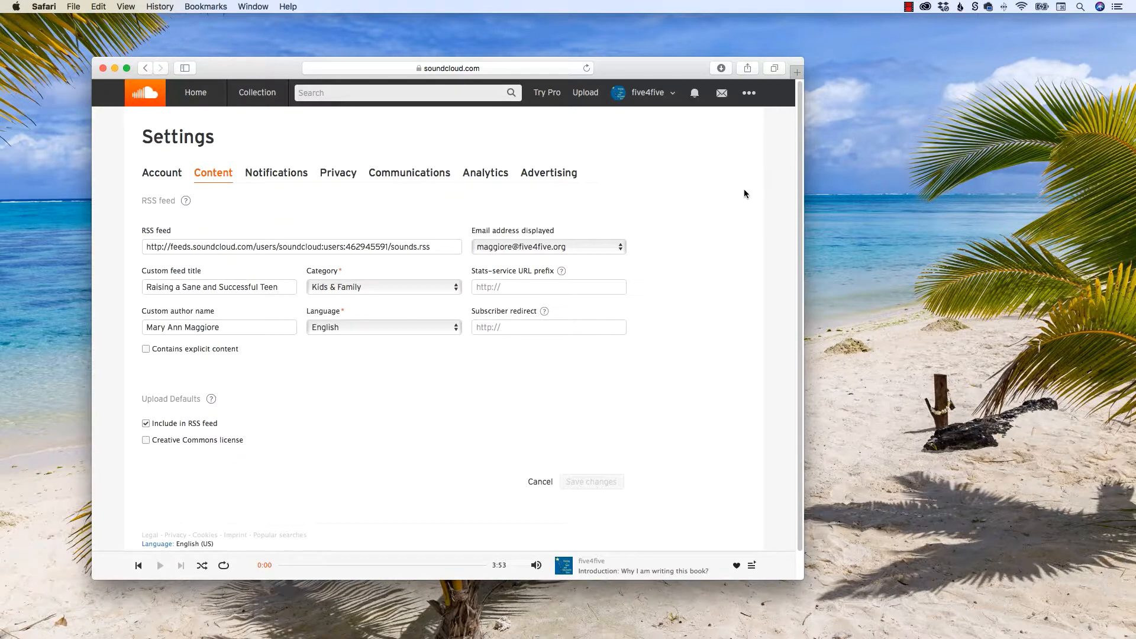
key("cmd+t")
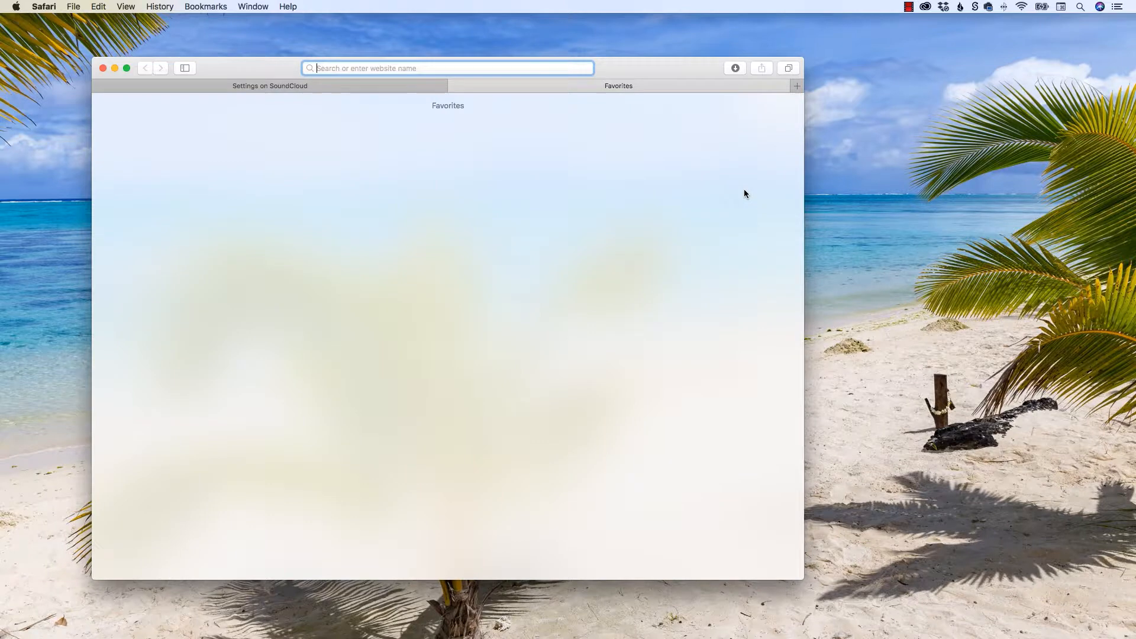
left_click(378, 89)
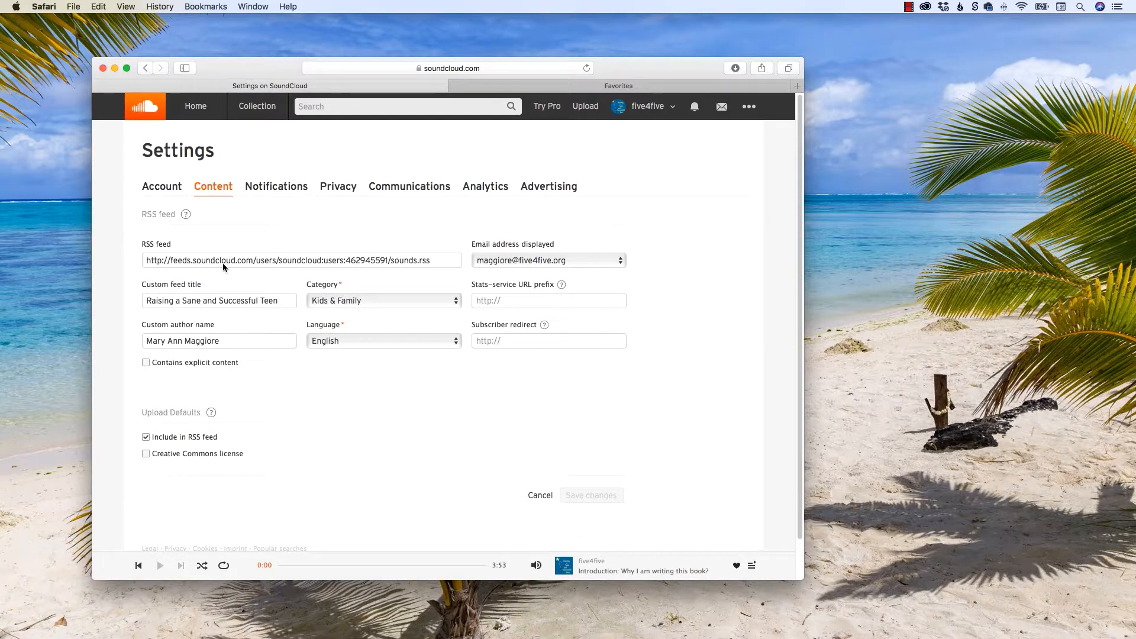
left_click(556, 86)
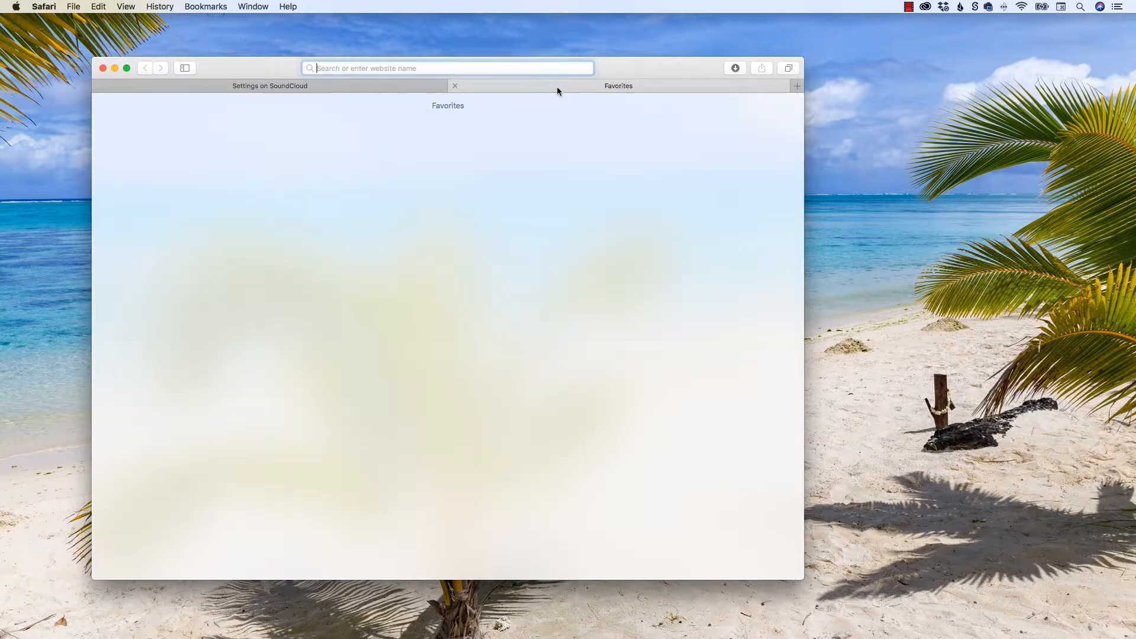
type("https://podcastsconnect.apple.com/")
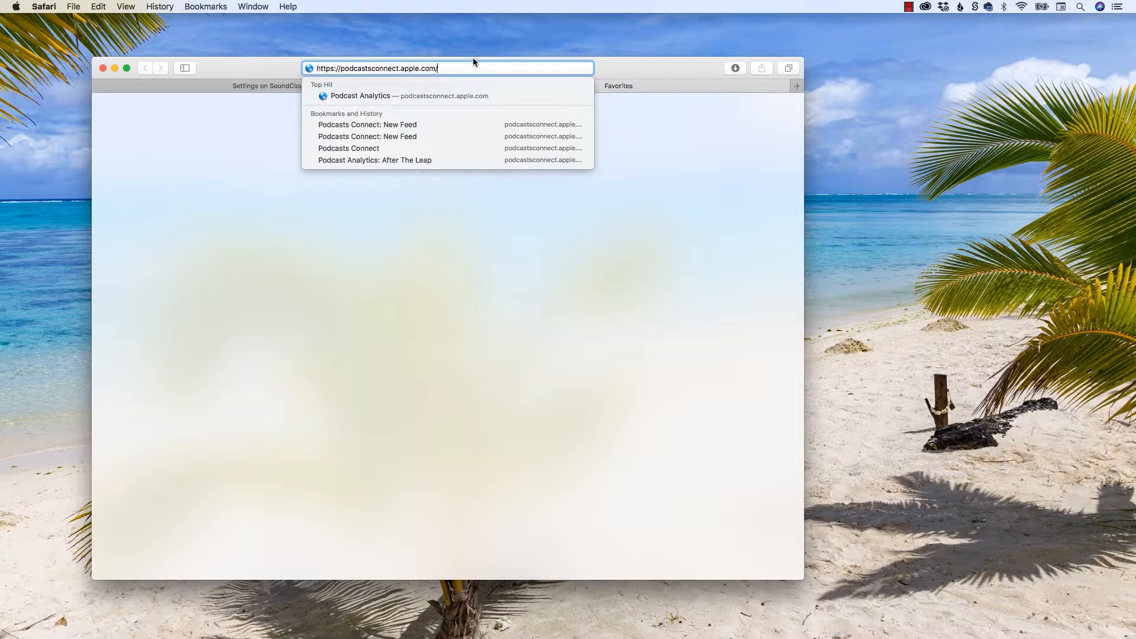
key("Return")
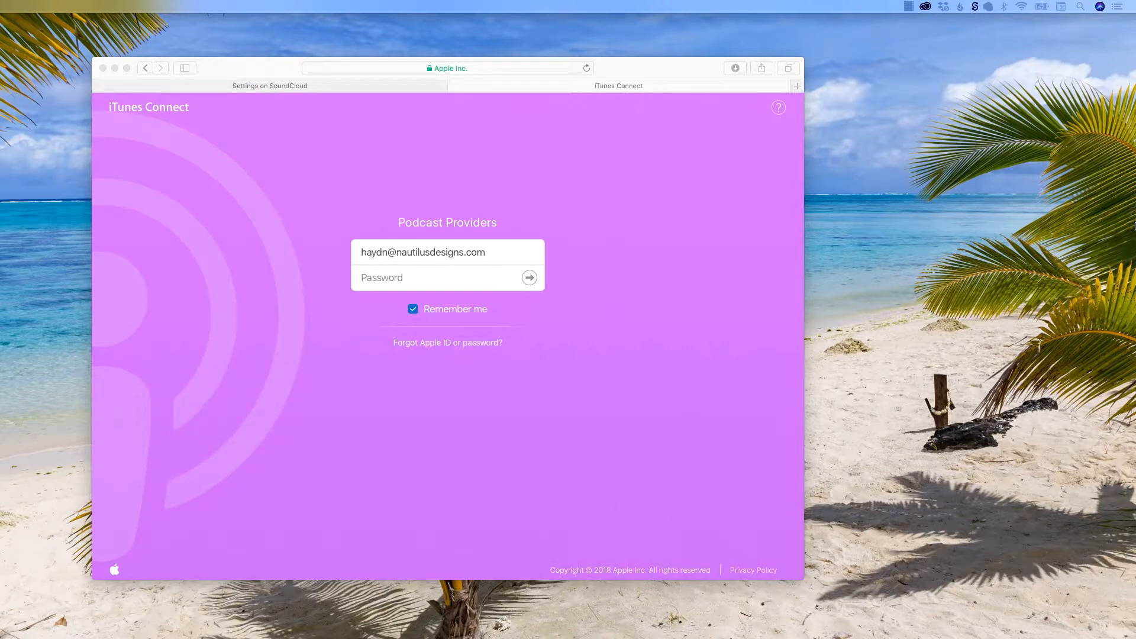
left_click(604, 224)
key("super+t")
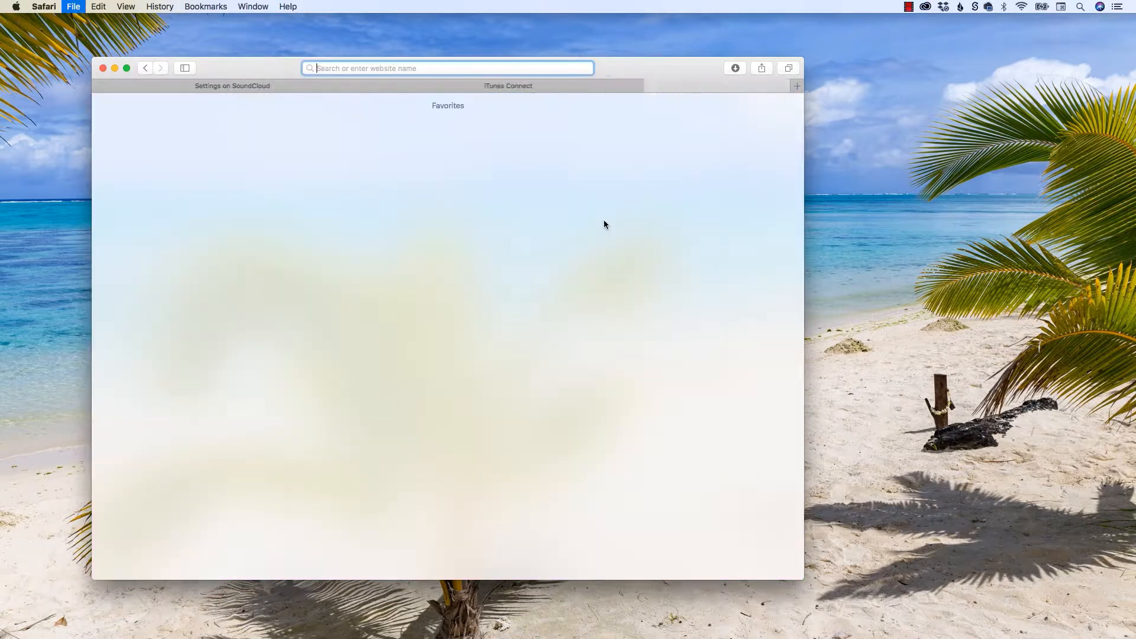
type("https://appleid.apple.com/#!&page=signin")
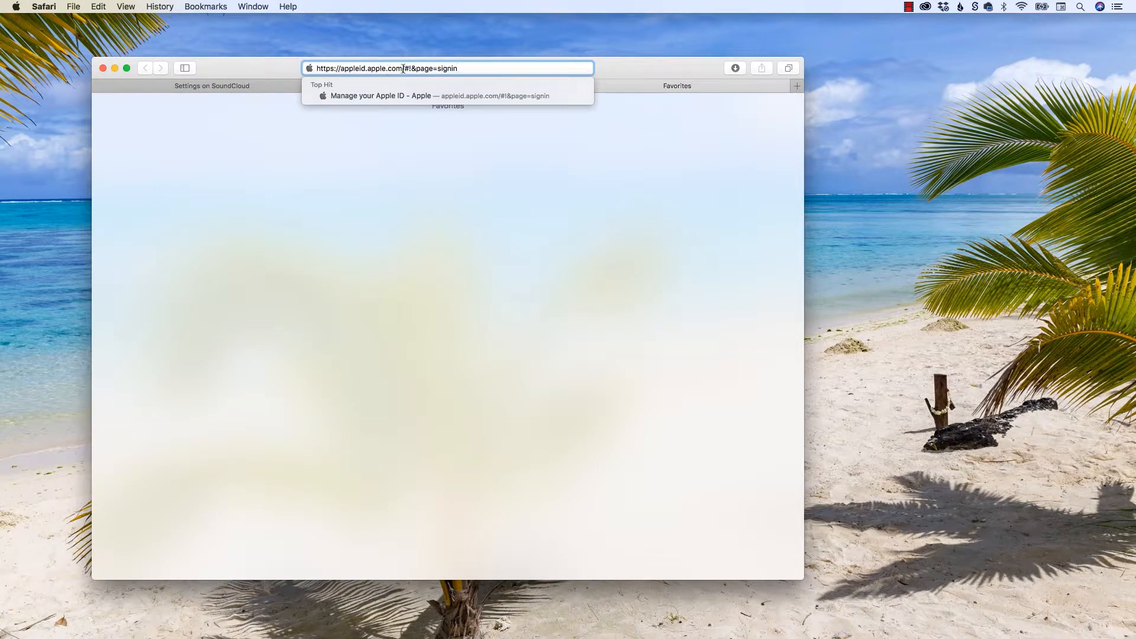
left_click_drag(404, 69, 600, 84)
key("Return")
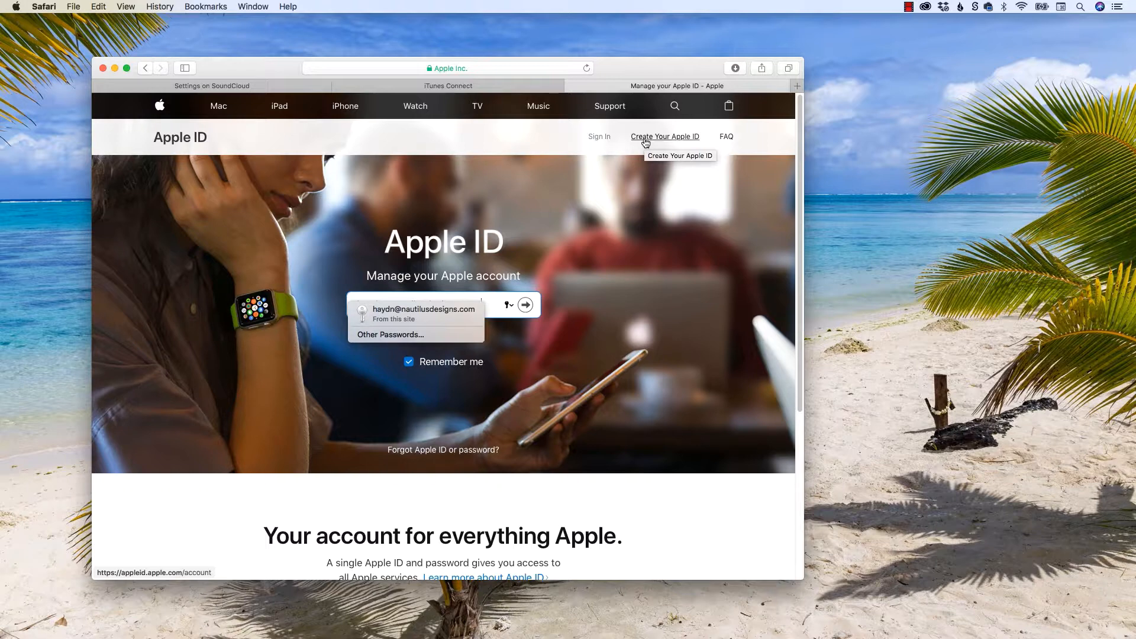
left_click(490, 68)
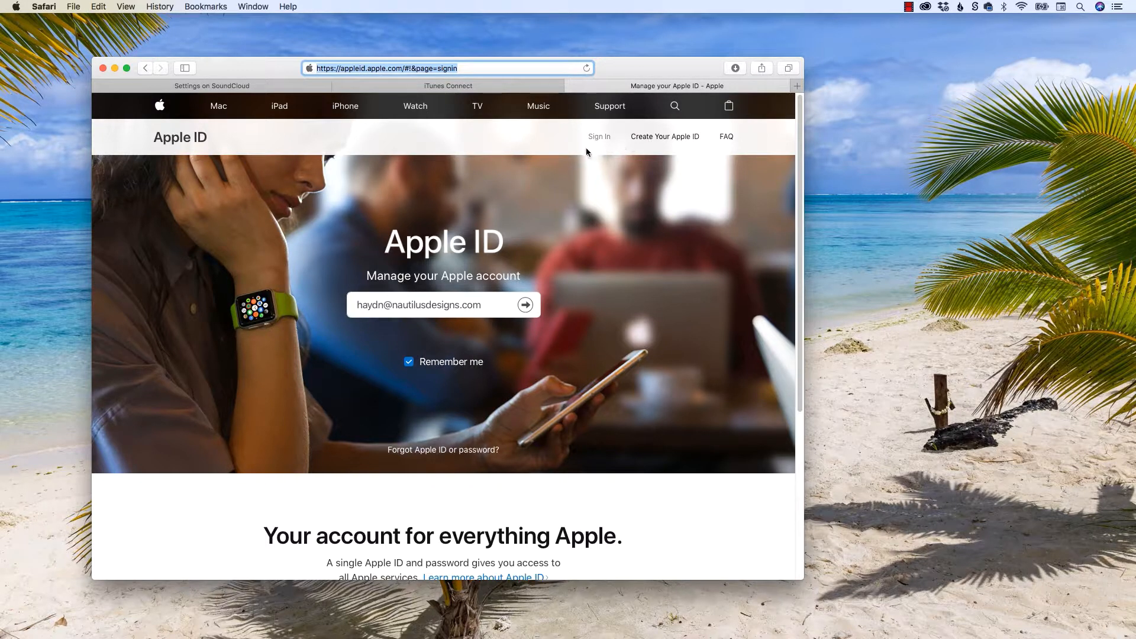
- Sign in to Podcasts Connect by filling in the saved Apple ID e-mail and account password
left_click(511, 87)
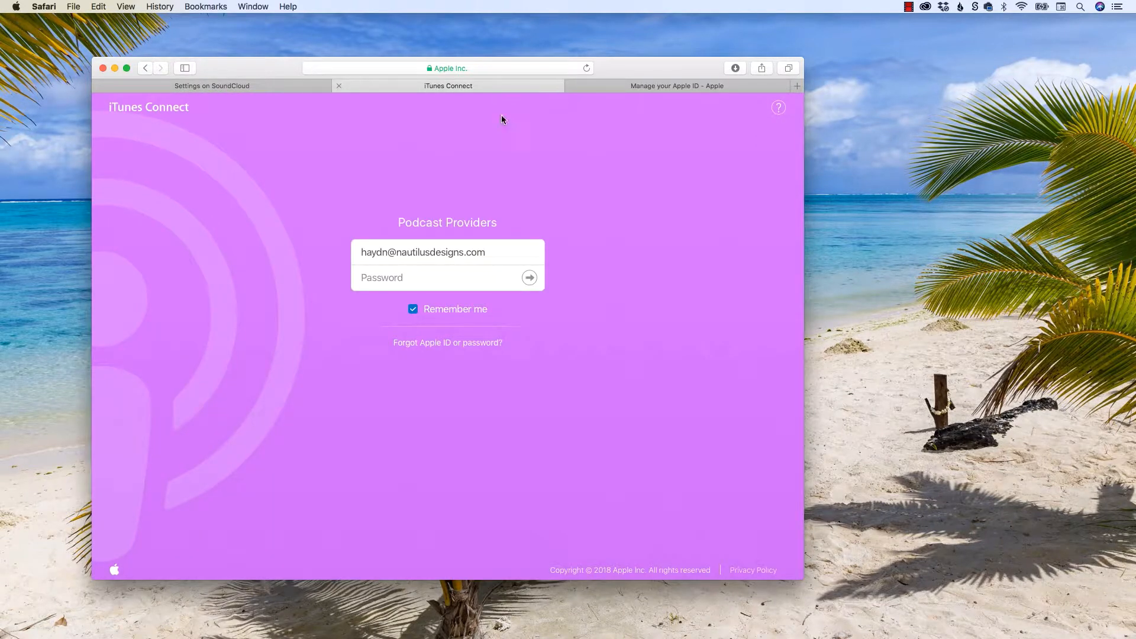
triple_click(477, 252)
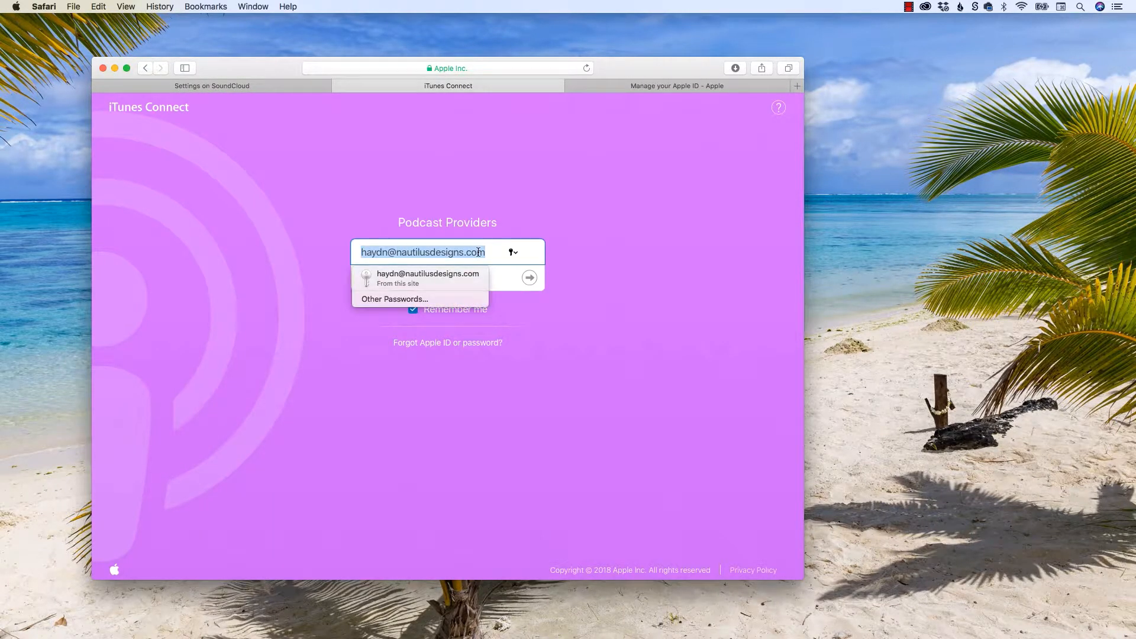
left_click(467, 275)
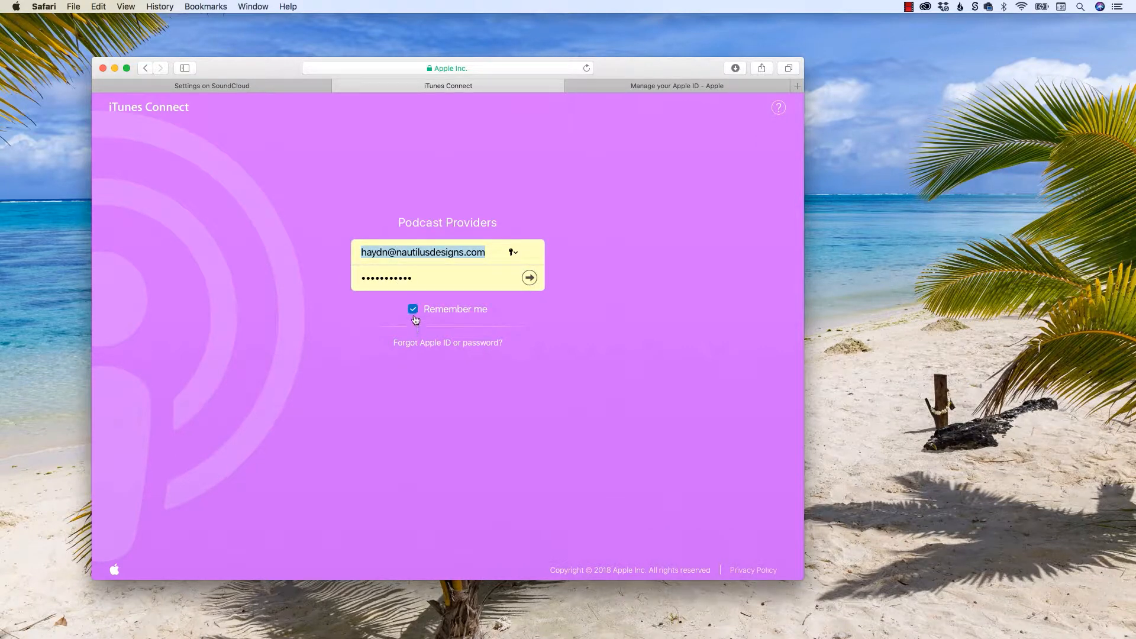
left_click(530, 278)
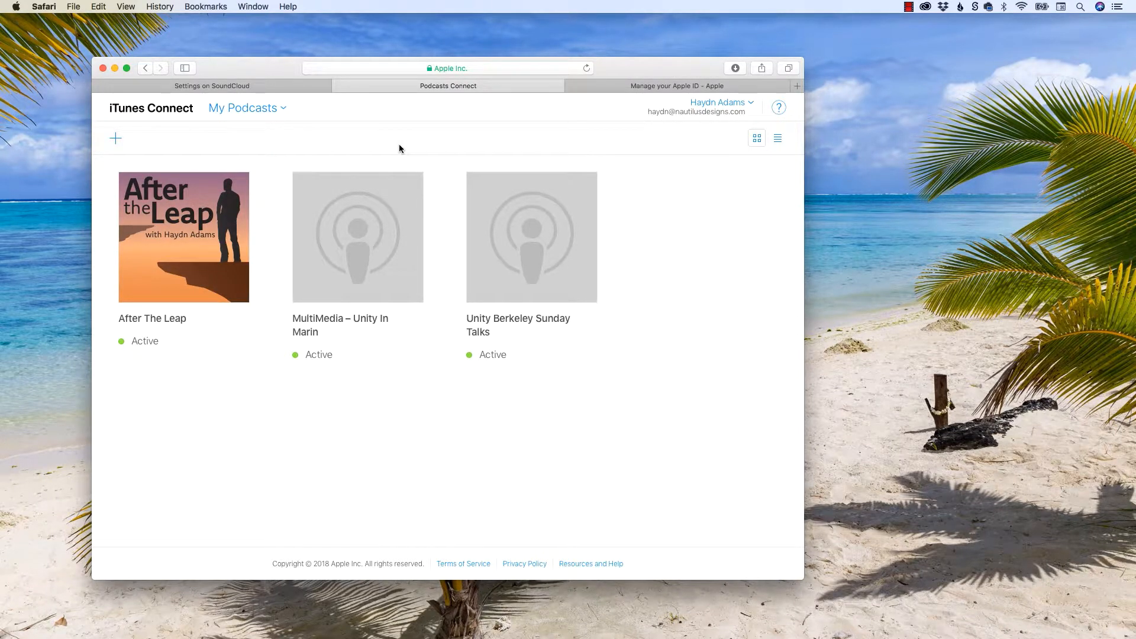
- Close the Apple ID page and start adding a new podcast feed in Podcasts Connect
left_click(646, 87)
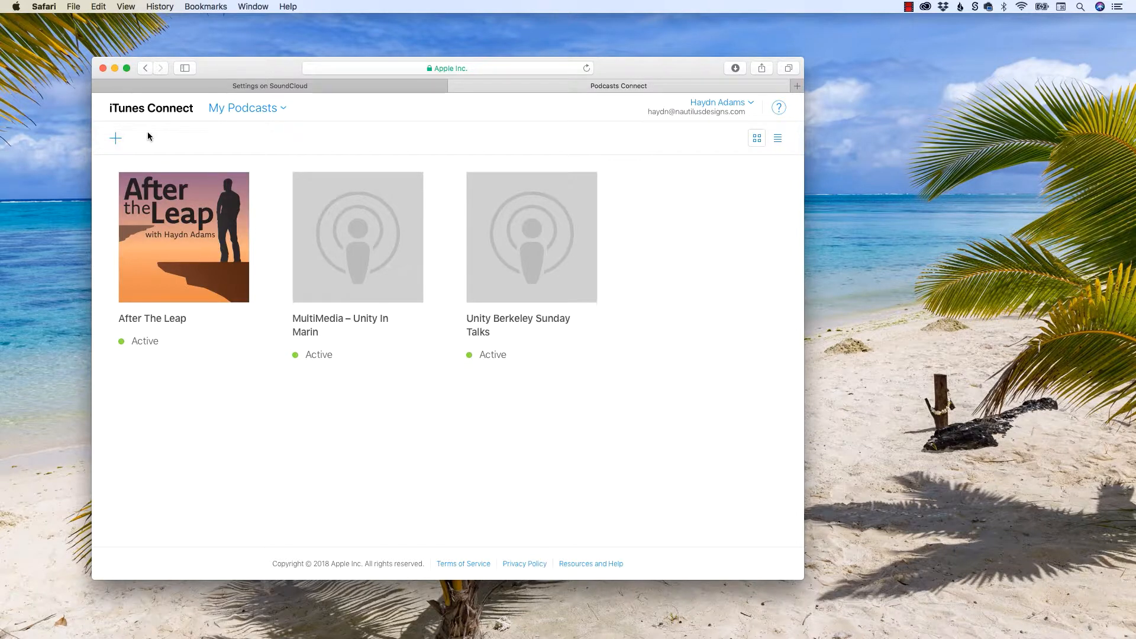
left_click(115, 138)
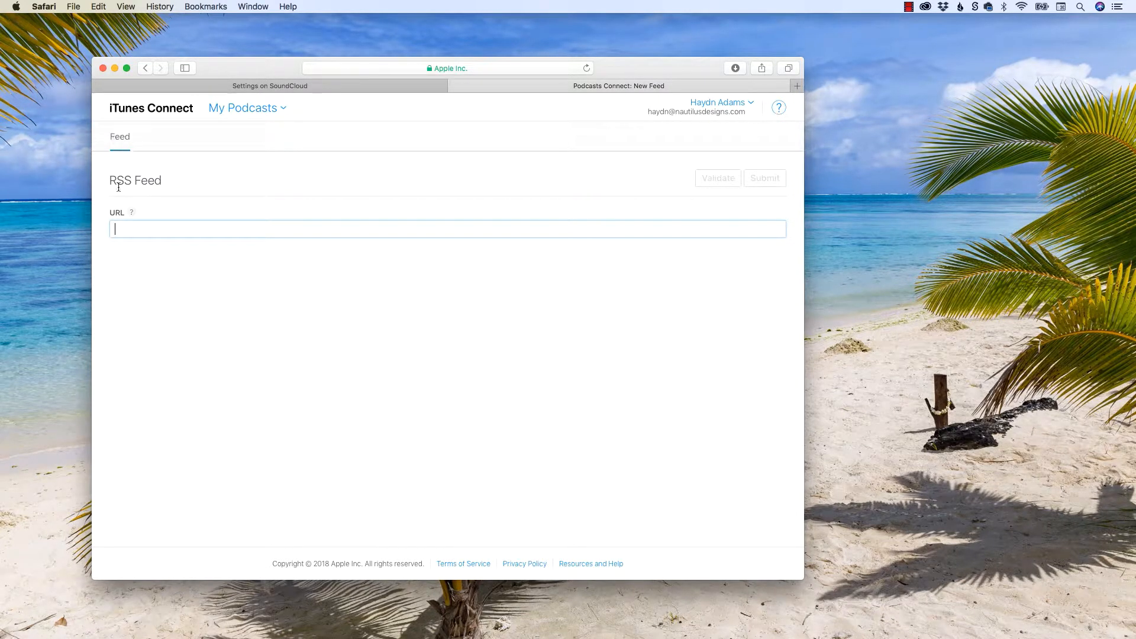
left_click_drag(110, 180, 188, 185)
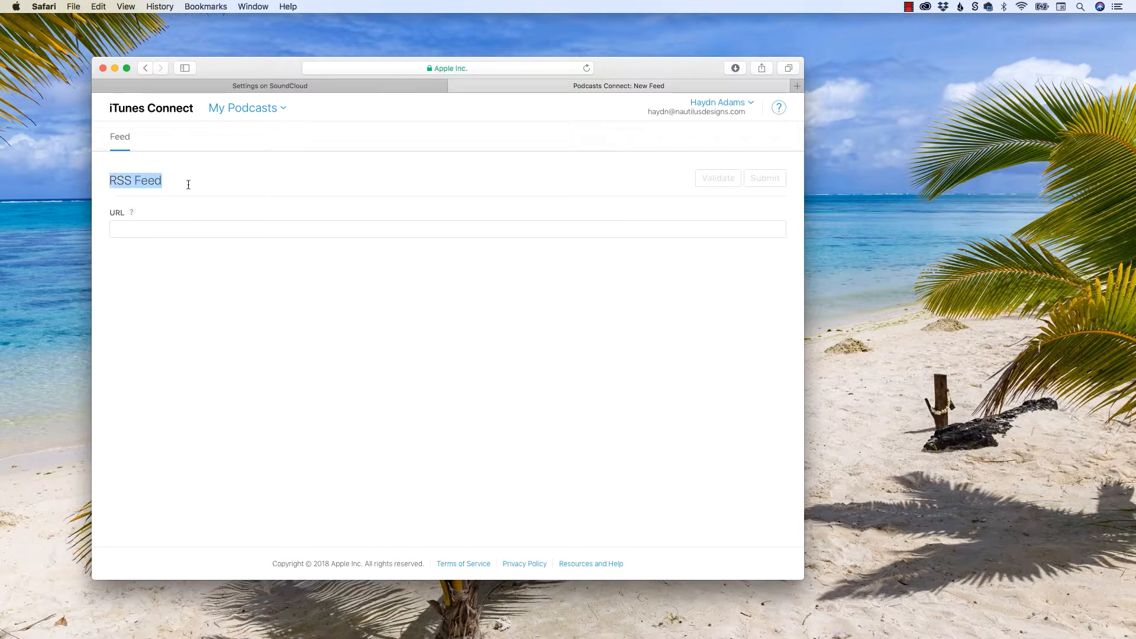
left_click(116, 216)
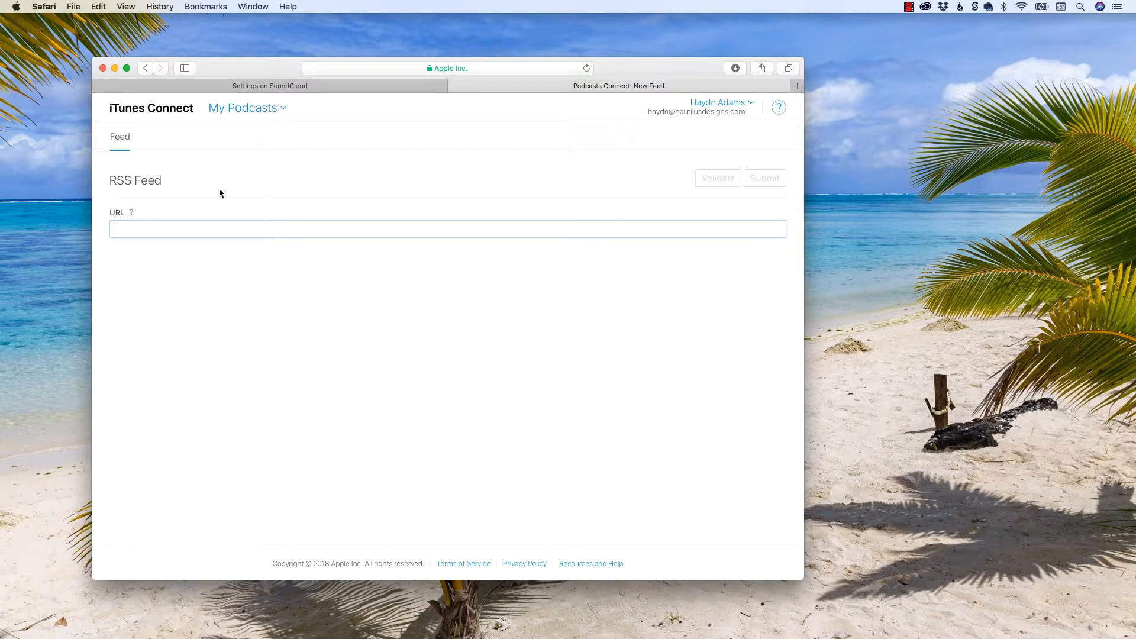
- Copy the RSS feed address from the SoundCloud content settings into the URL field of the new podcast feed
left_click(307, 86)
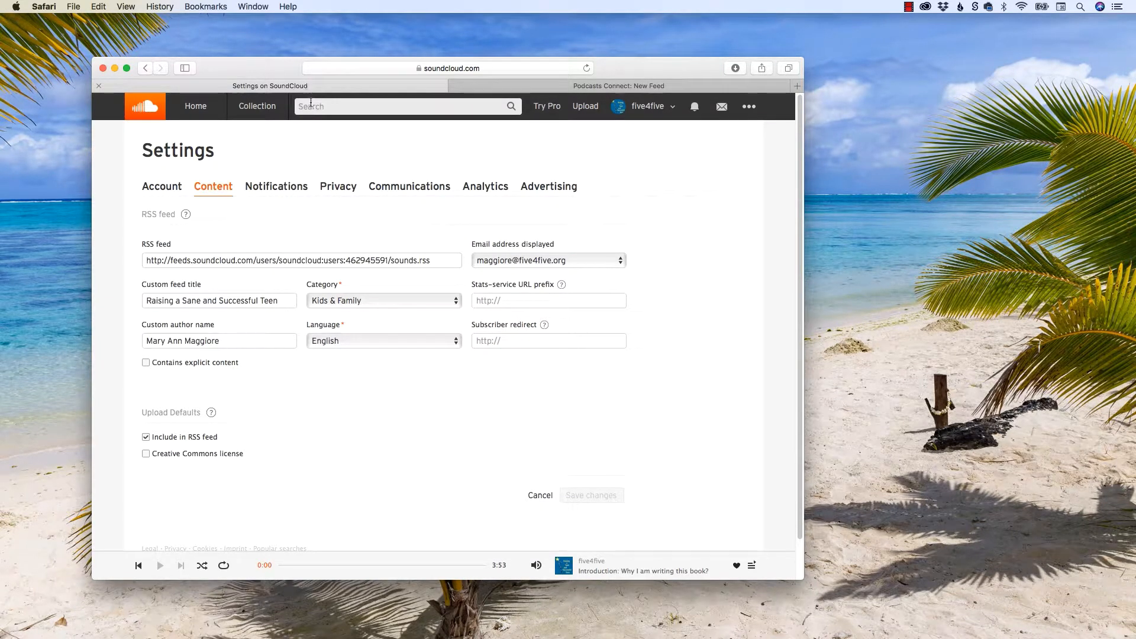
left_click(184, 261)
key("super+c")
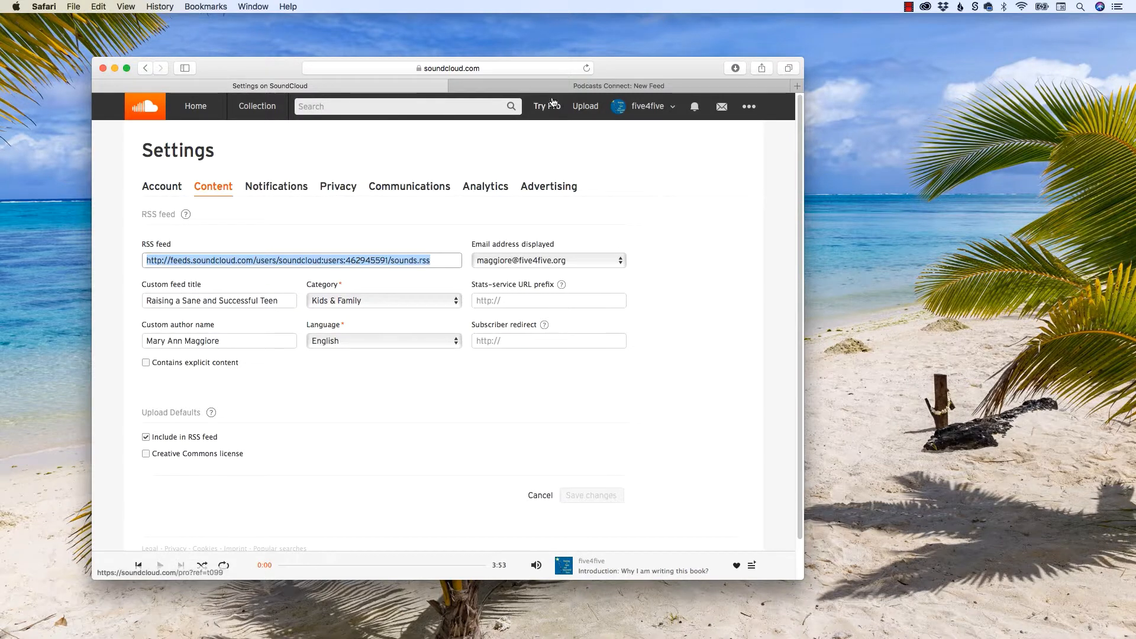
left_click(548, 88)
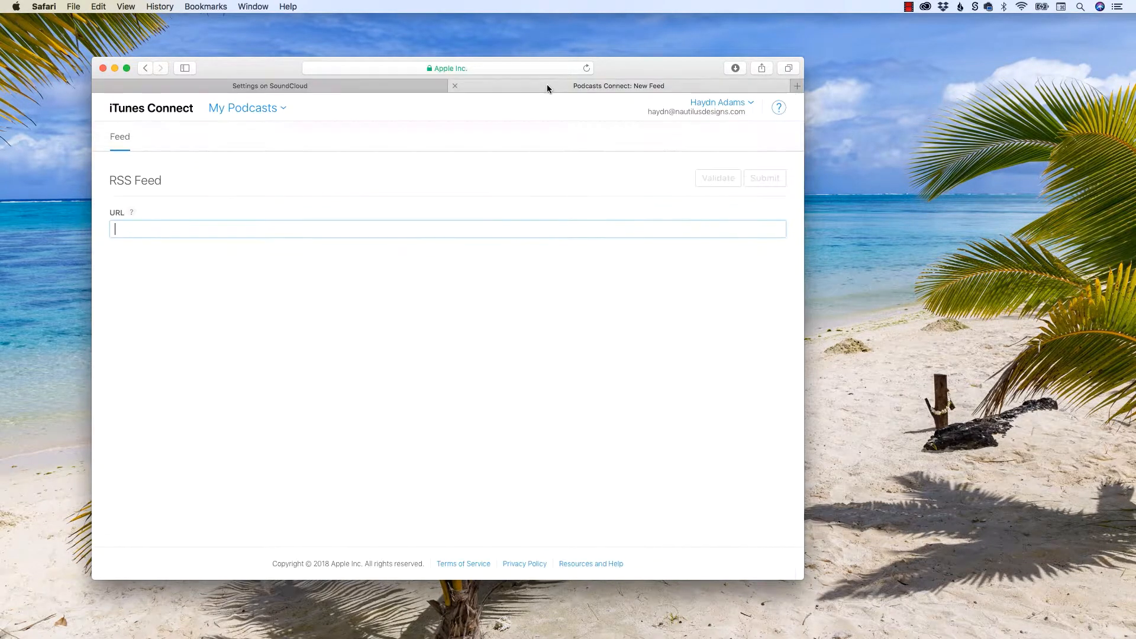
key("super+v")
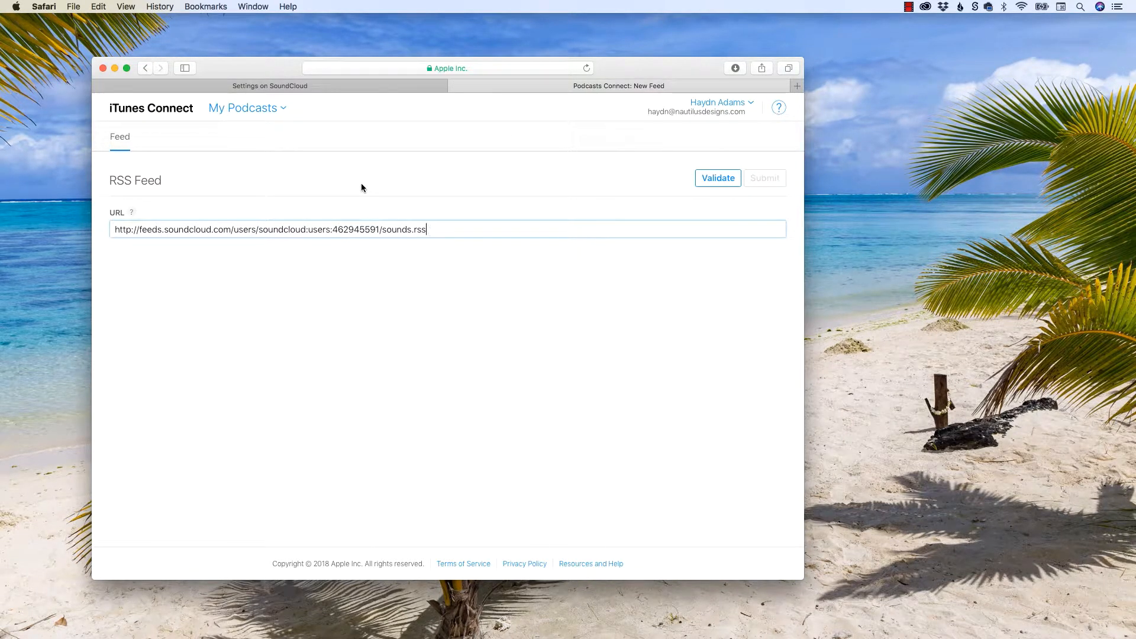
- Validate the RSS feed and review the podcast's general information, author description, copyright and episode list
left_click(712, 178)
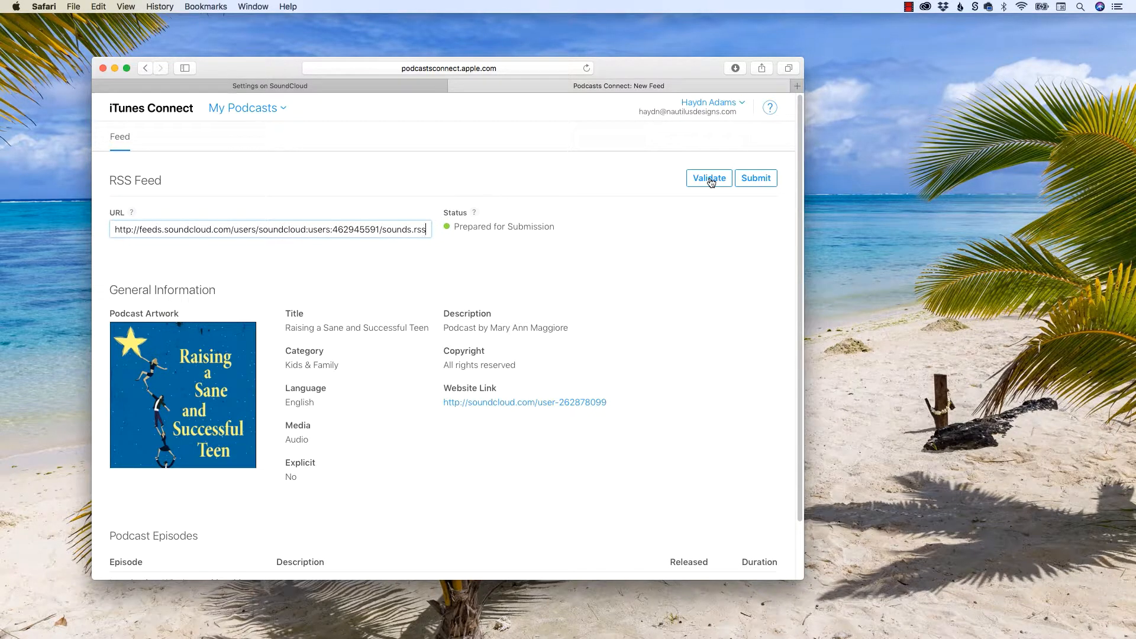
scroll(799, 215, "down", 2)
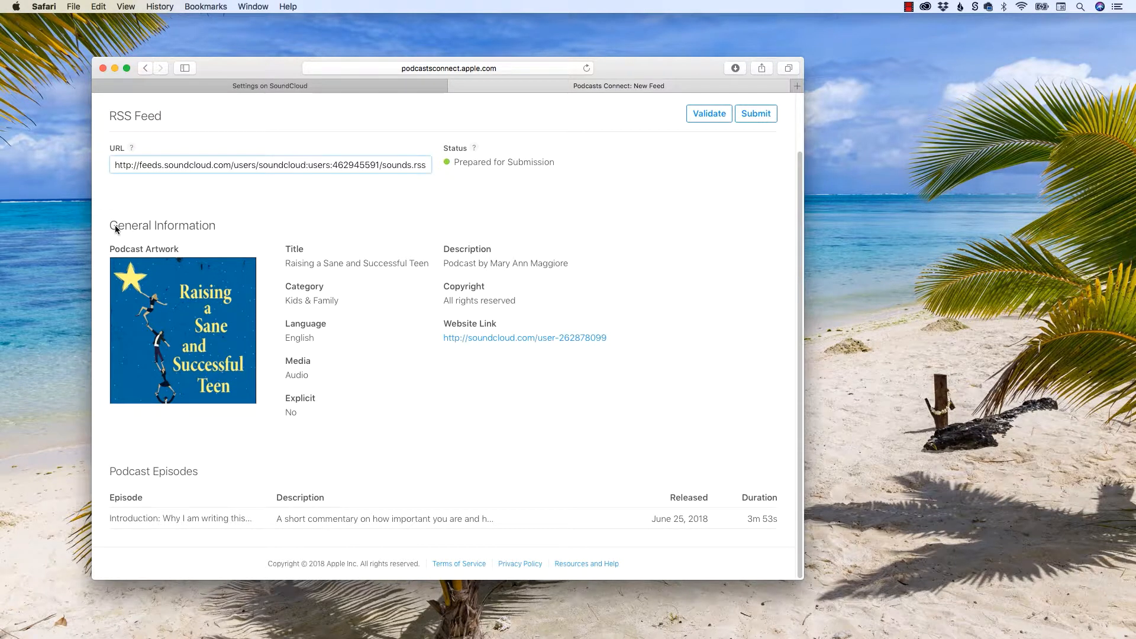
left_click_drag(116, 226, 210, 226)
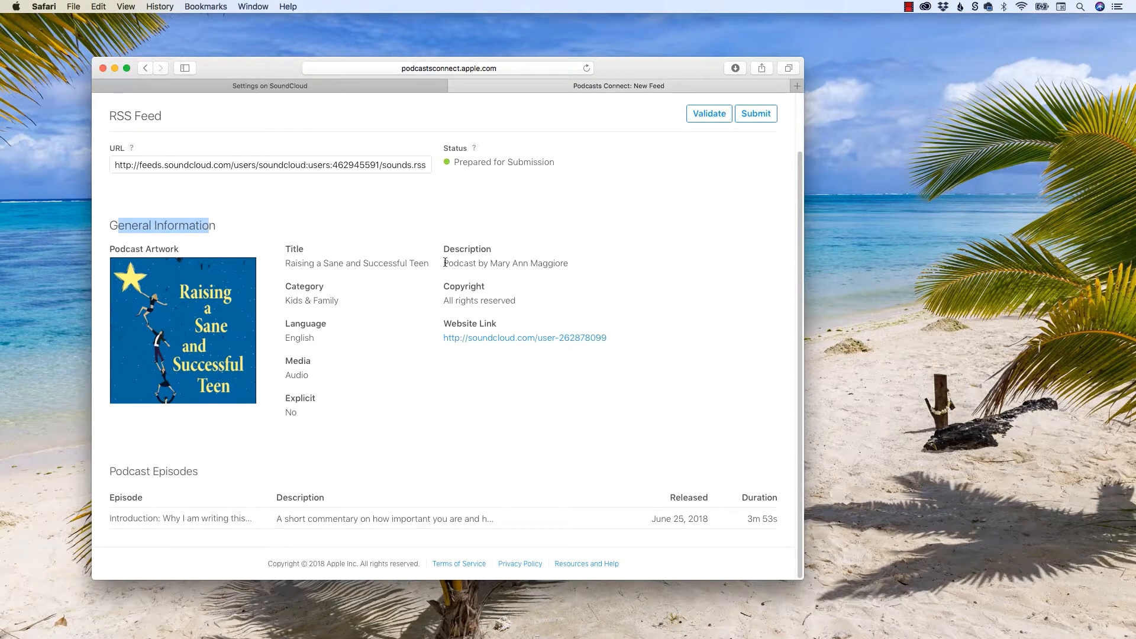
left_click_drag(490, 264, 543, 265)
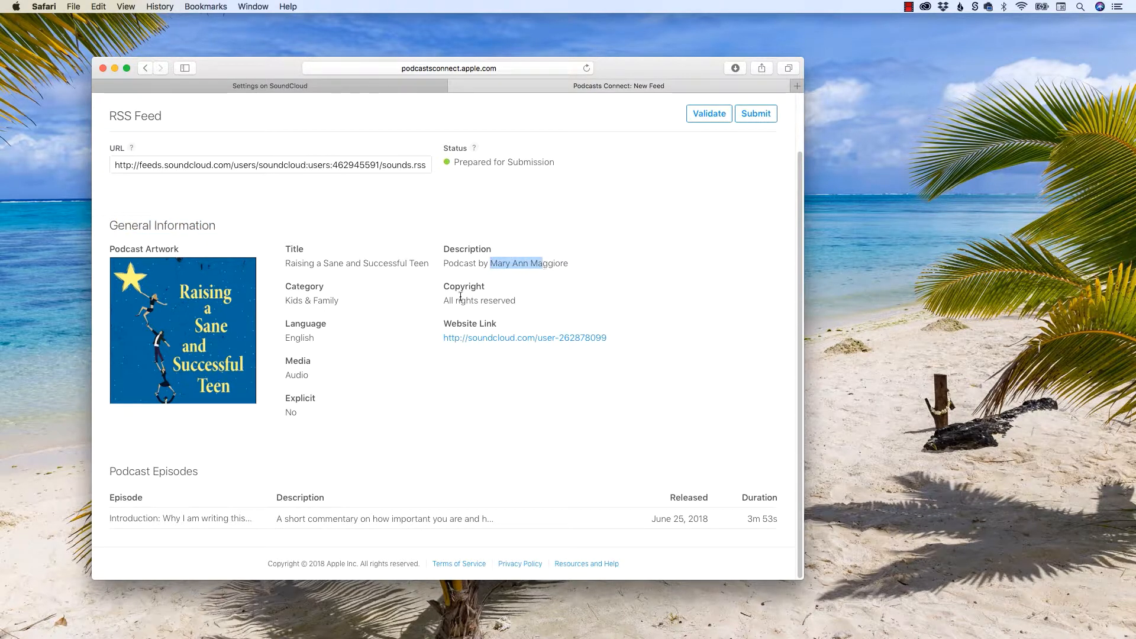
left_click_drag(453, 300, 505, 298)
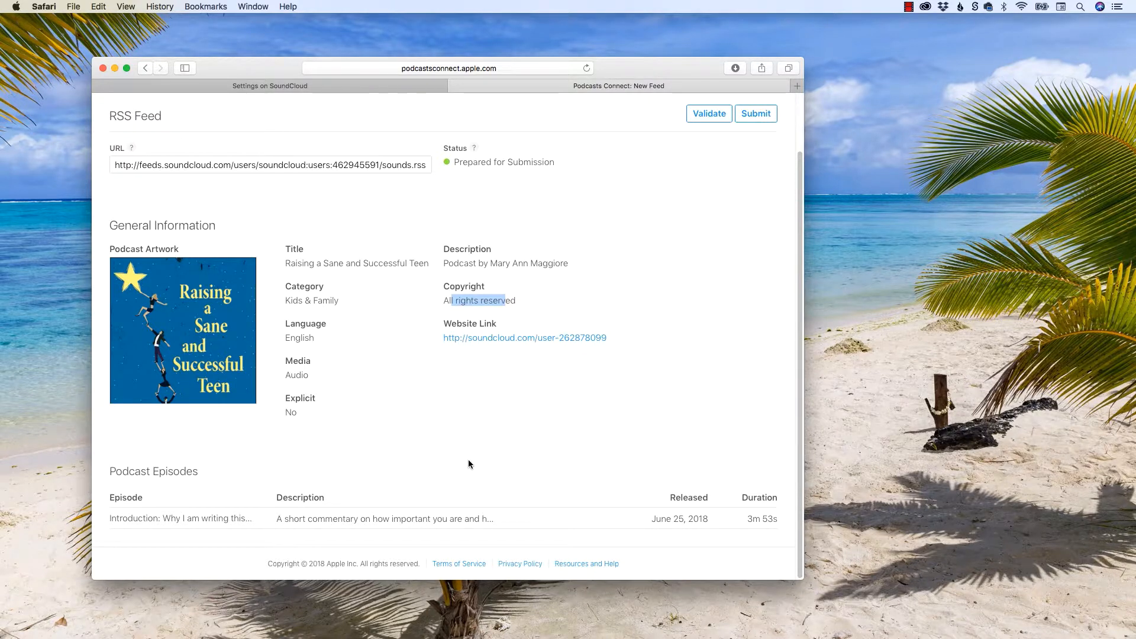
scroll(468, 464, "up", 3)
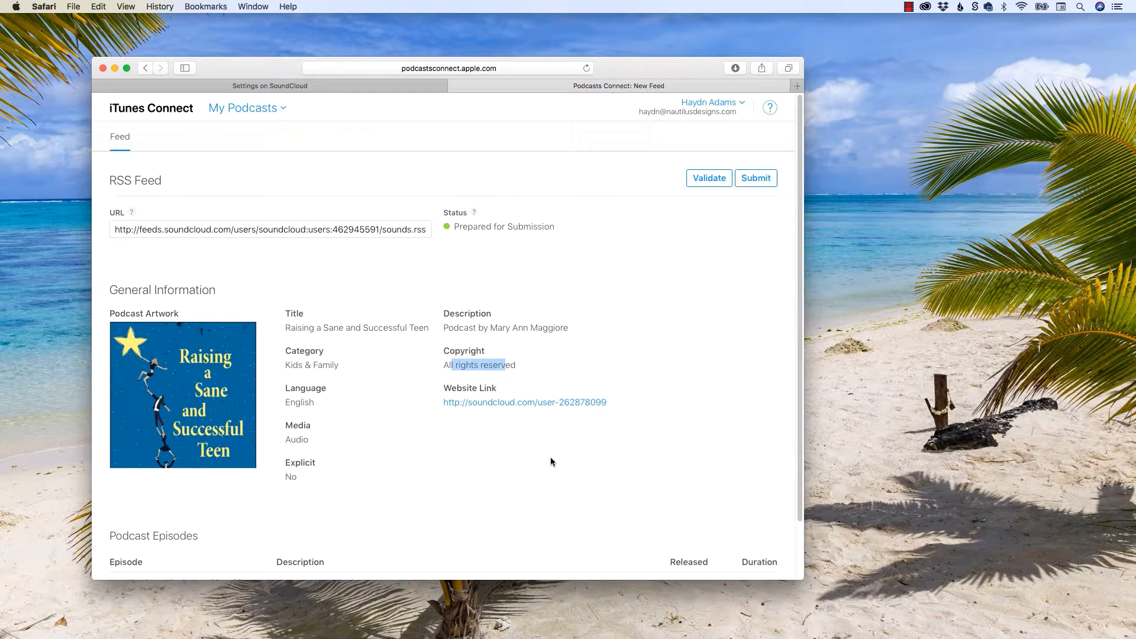
- Submit the validated podcast feed for review and bring the iTunes Store e-mail to the front
left_click(752, 180)
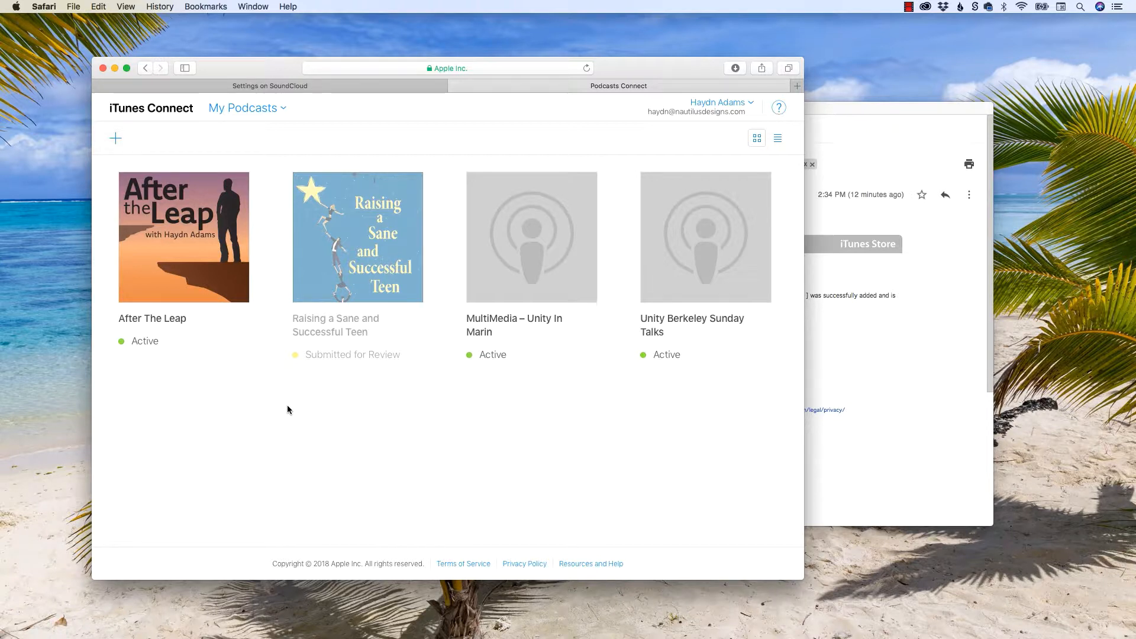
left_click(926, 406)
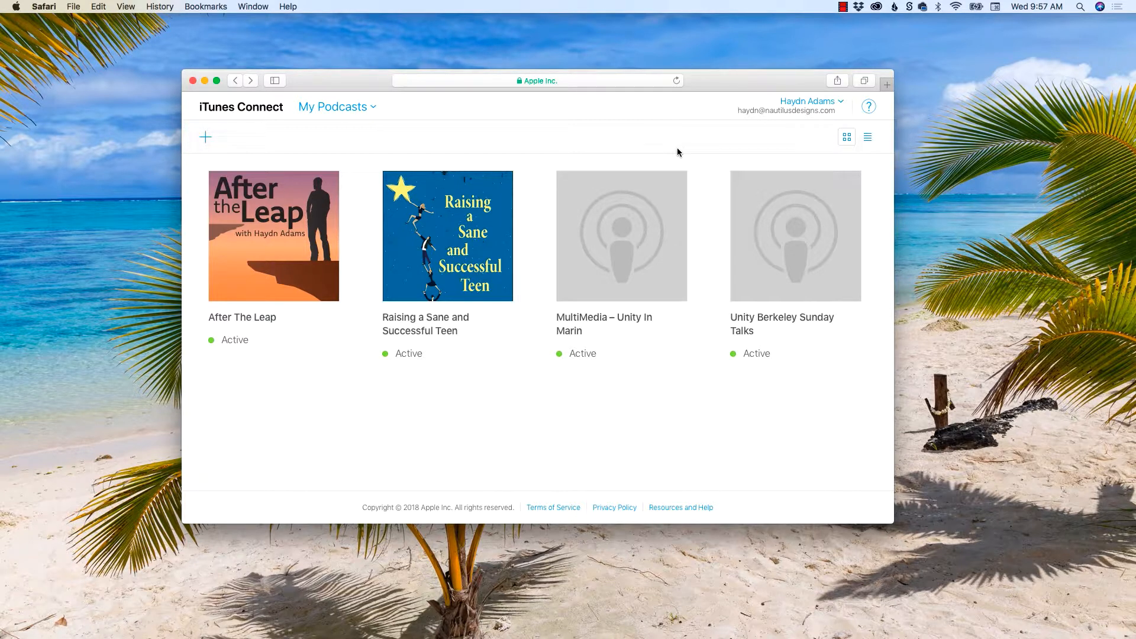
- Open the "Raising a Sane and Successful Teen" podcast in Podcasts Connect and view its listing in the iTunes Store
left_click(405, 354)
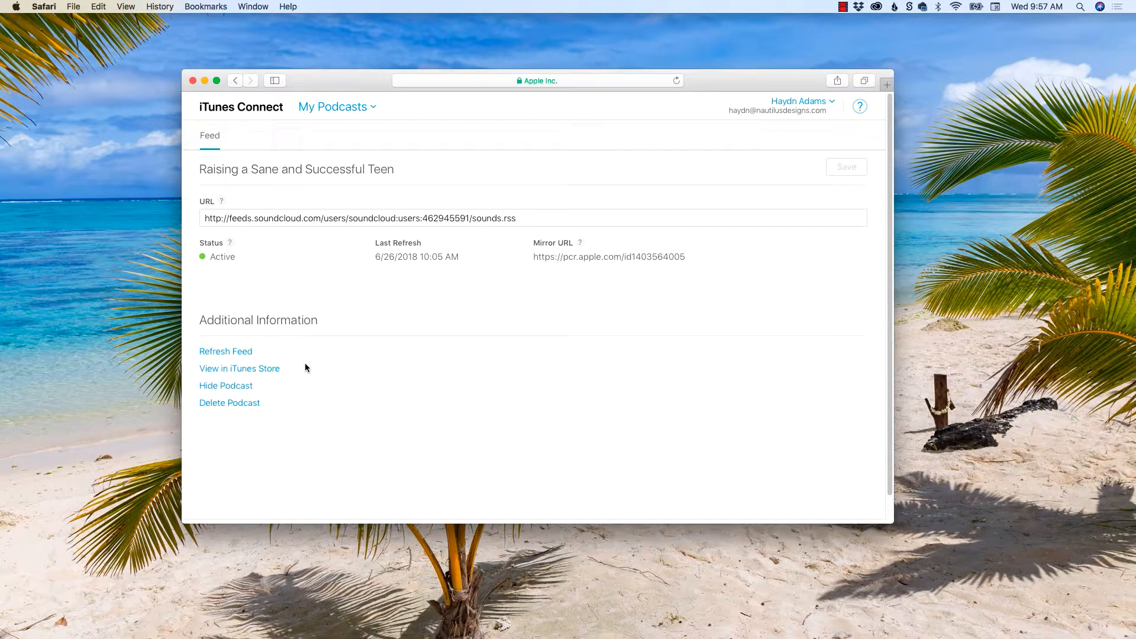
left_click(242, 369)
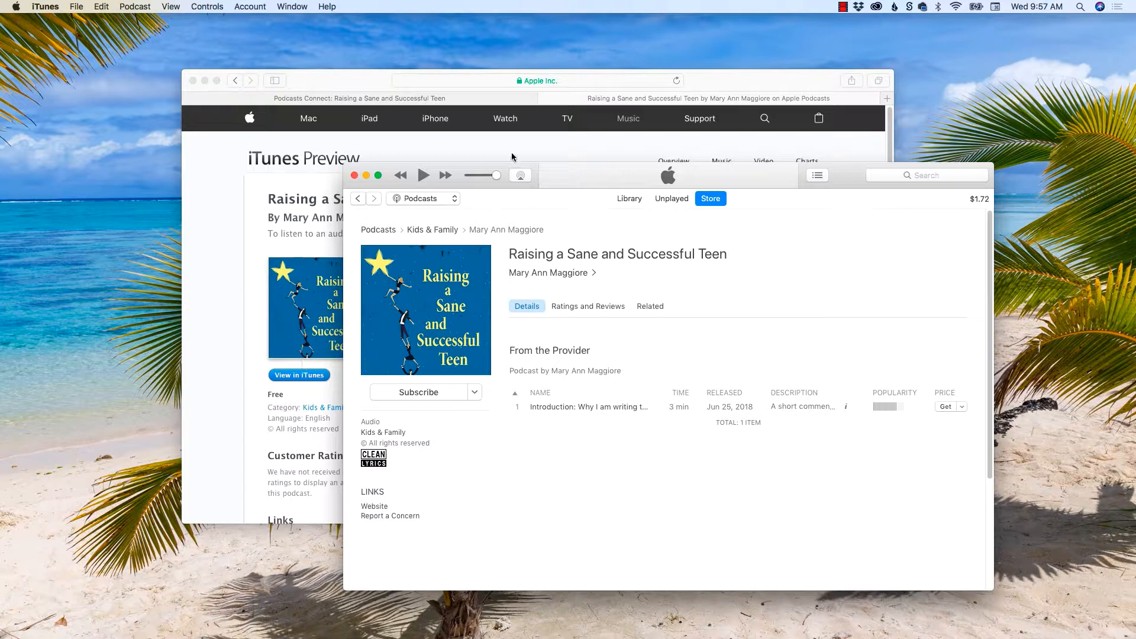
left_click_drag(502, 162, 517, 105)
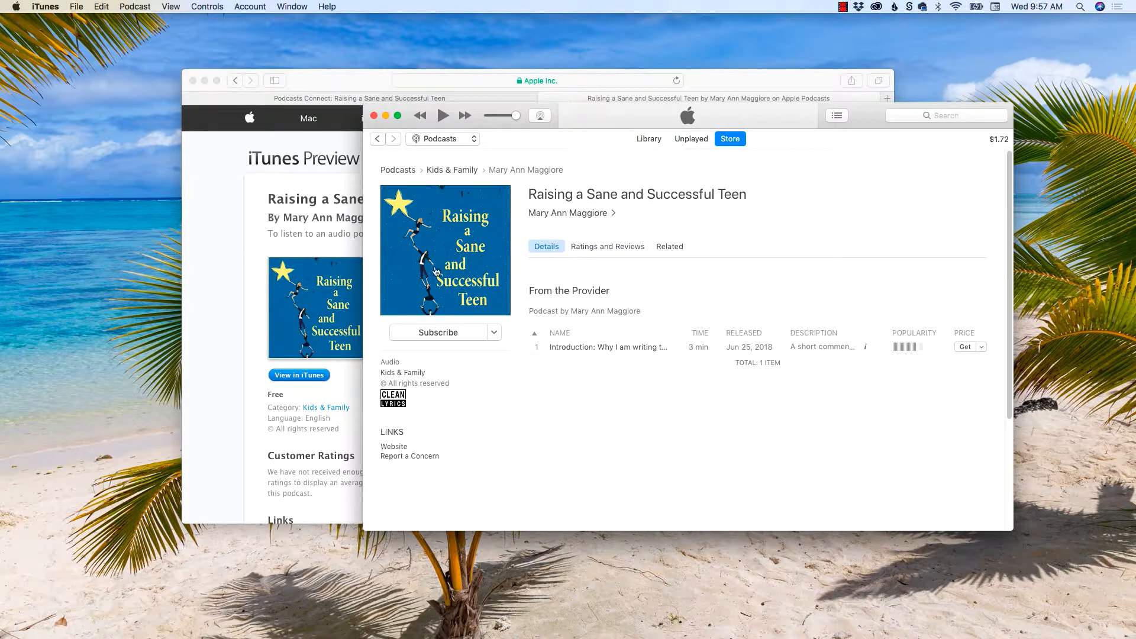
left_click(236, 268)
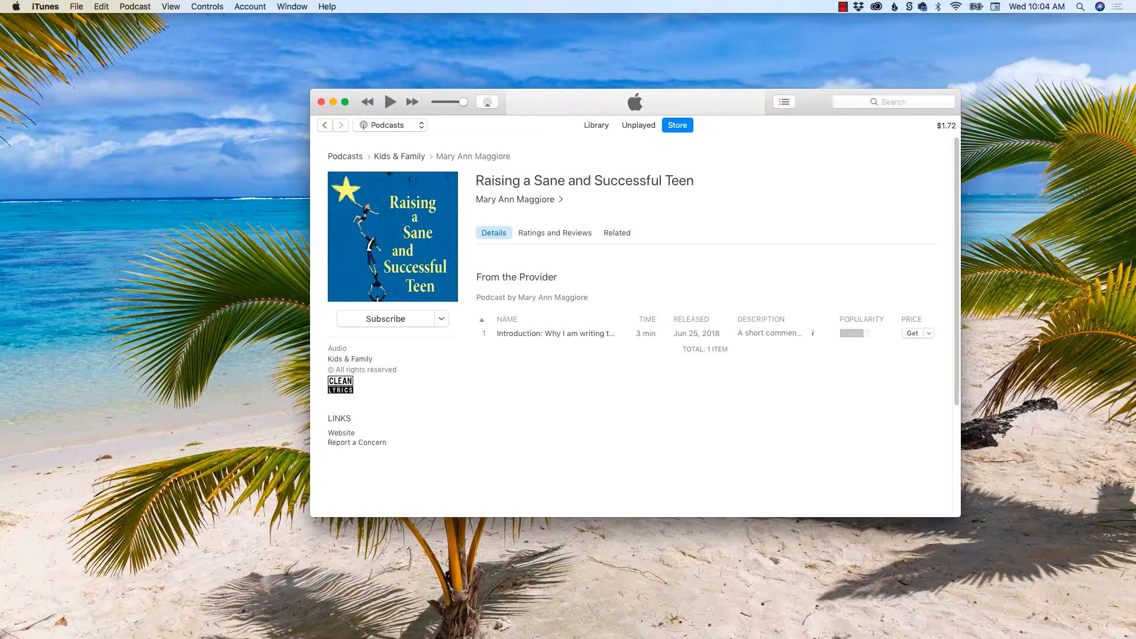
- In the SoundCloud profile in Safari, enter the bio: Excerpts from the book, "Raising a Sane and Successful Teen" by the author, followed by the author's name
key("super+Tab")
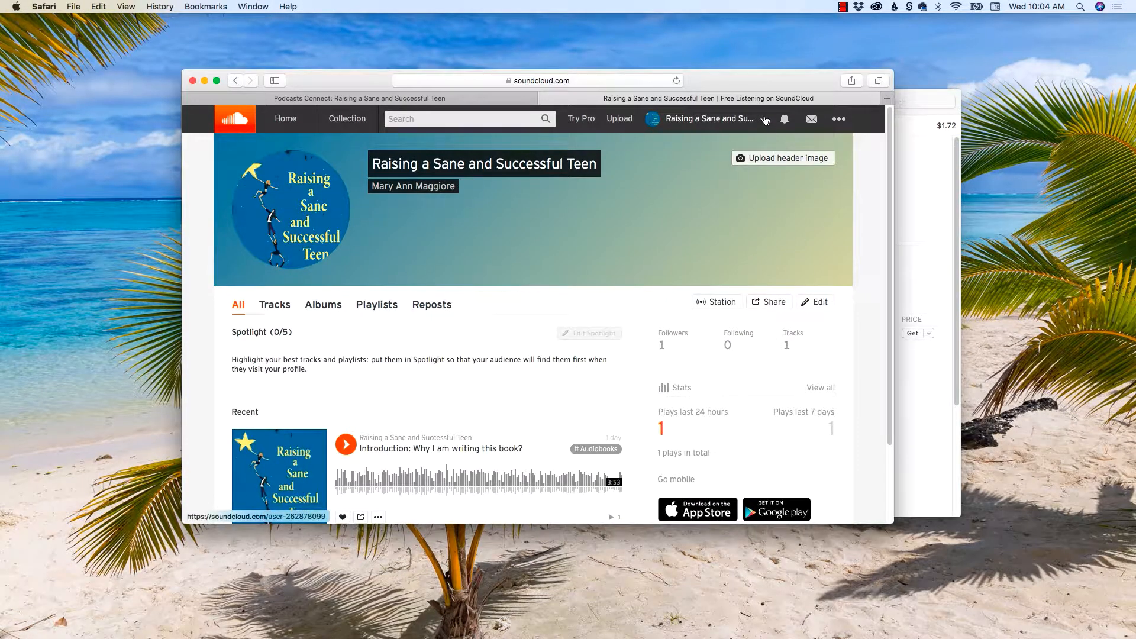
left_click(704, 118)
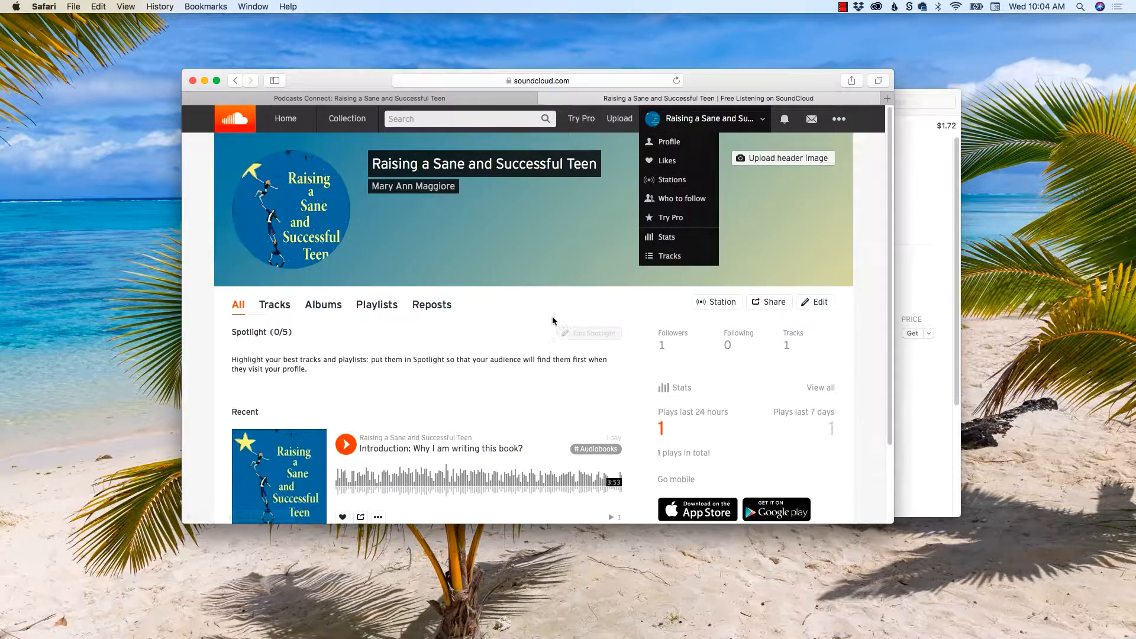
left_click(531, 309)
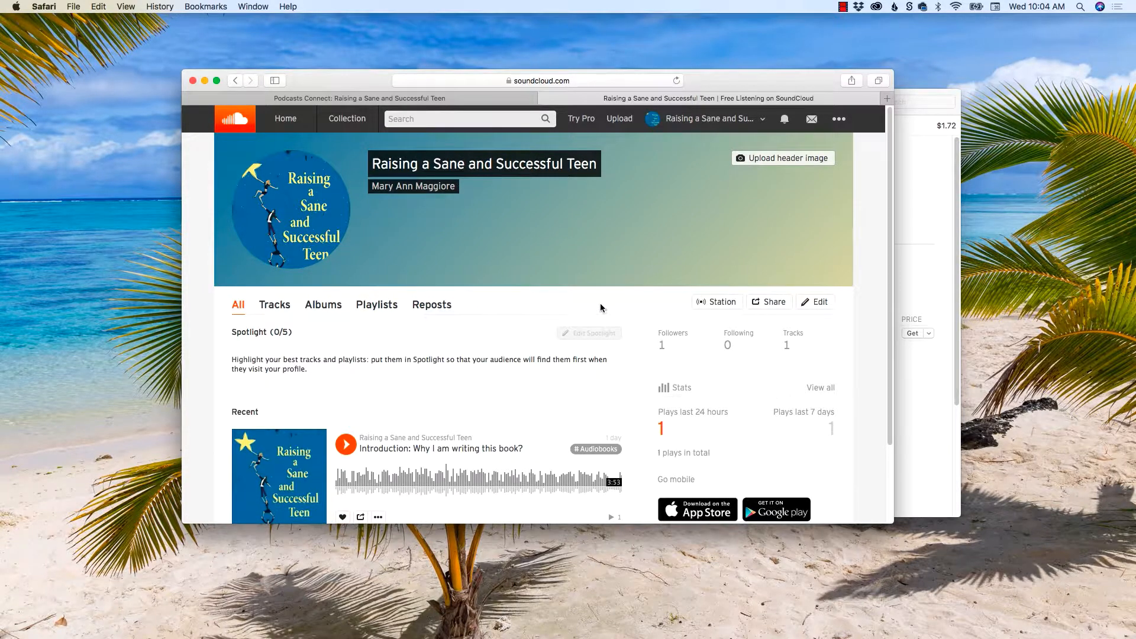
left_click(812, 303)
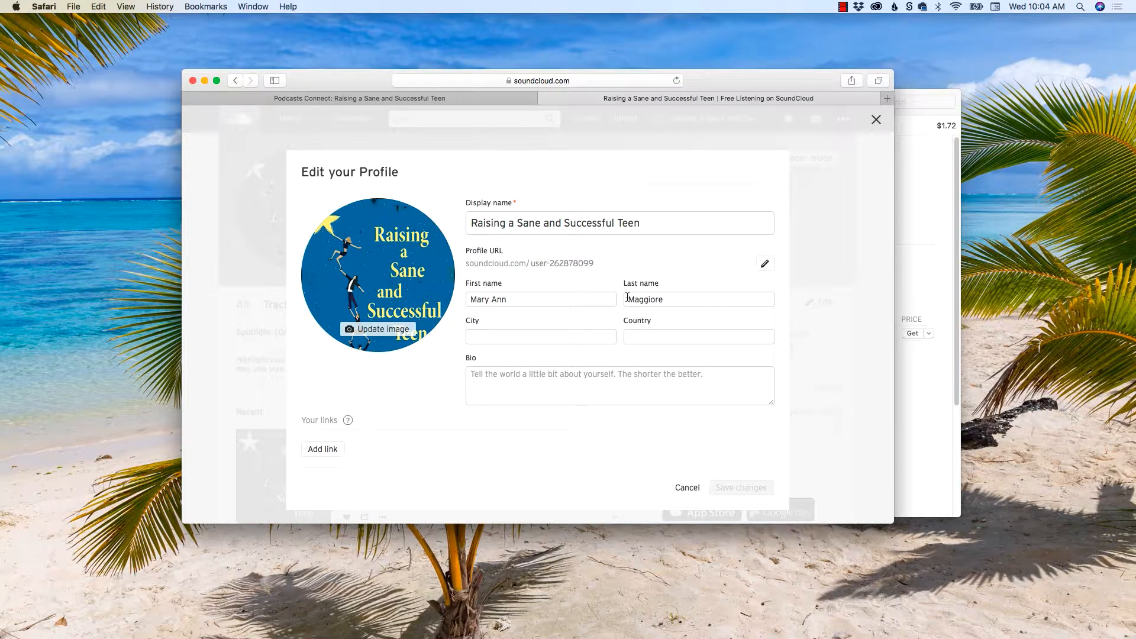
left_click(514, 382)
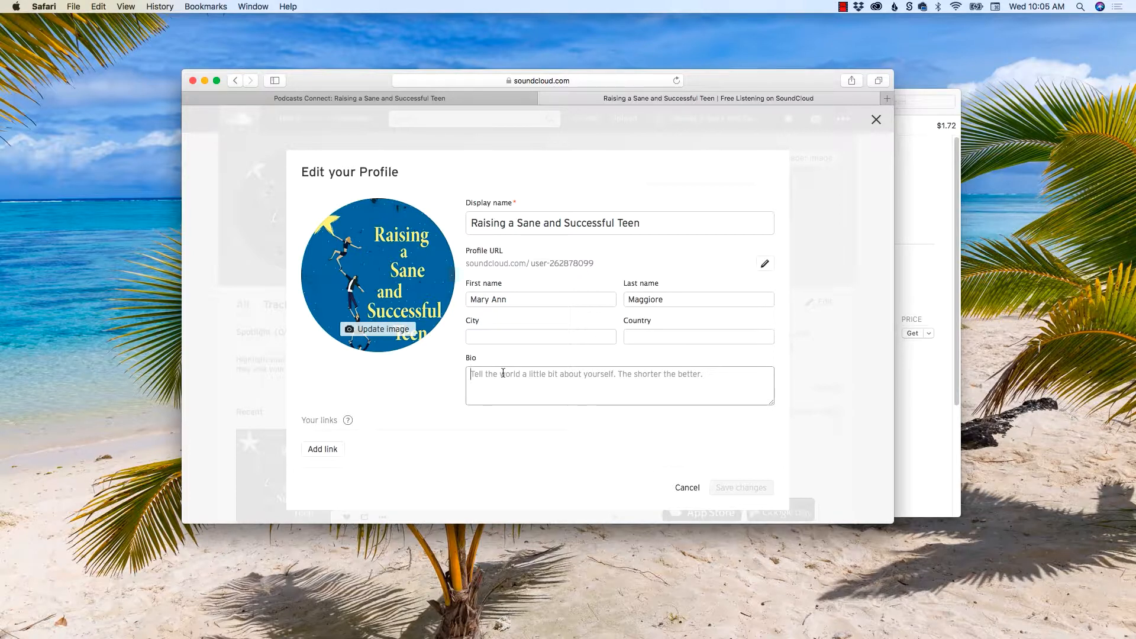
type("Excerpts ")
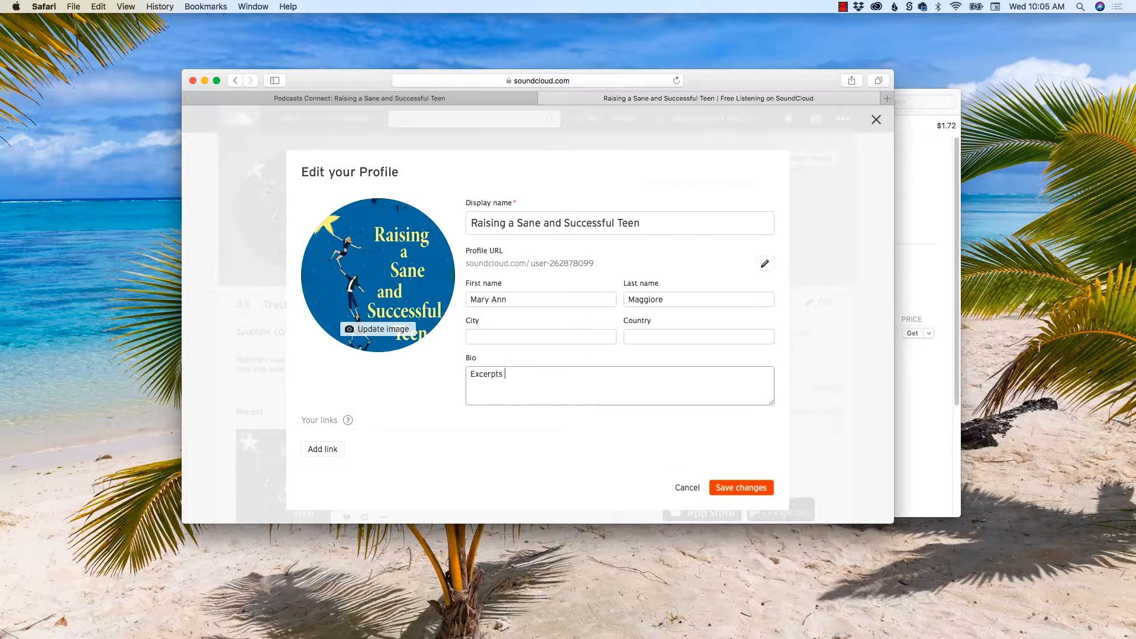
type("from the book, \"Raising a Sane and Succ")
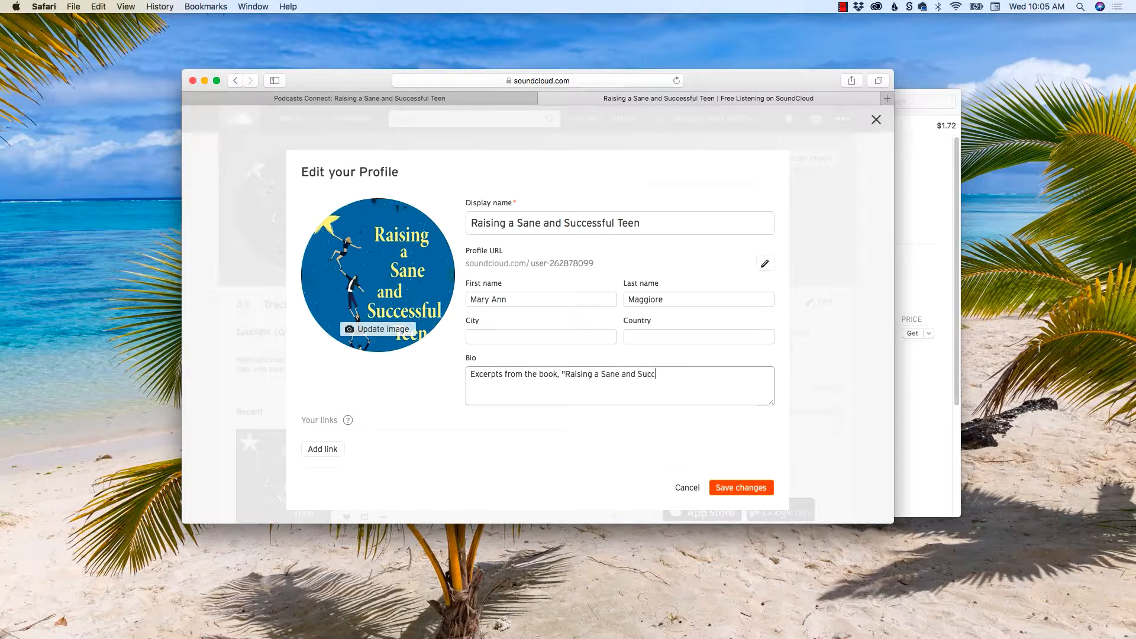
type("essful Teen\" by the author, Mar")
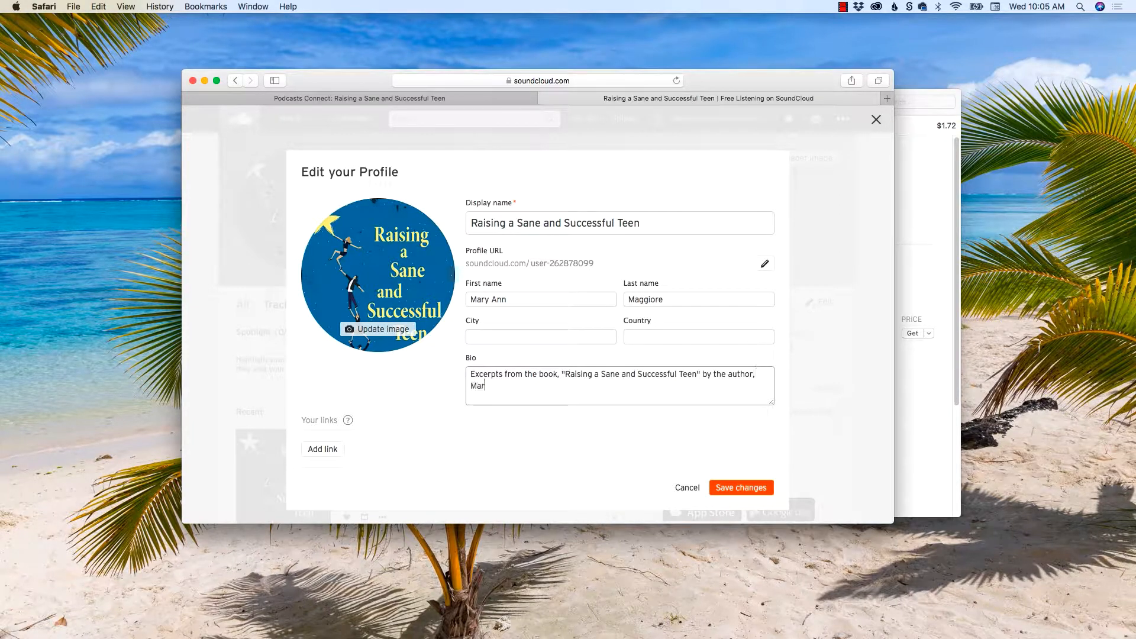
type("y Ann Maggiore.")
left_click(364, 454)
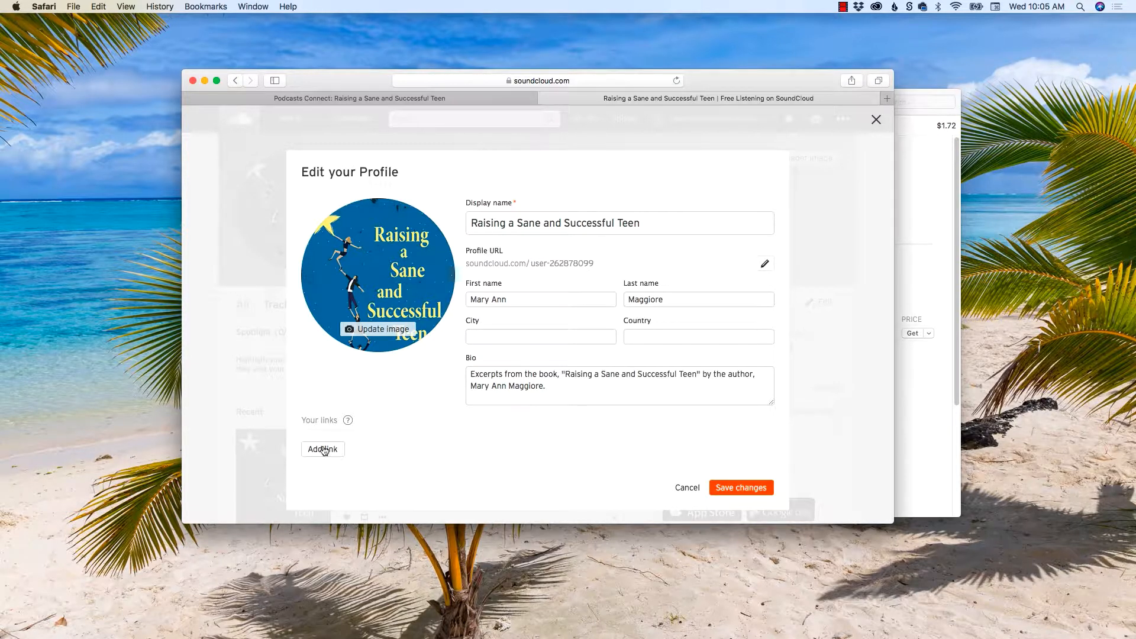
left_click(325, 450)
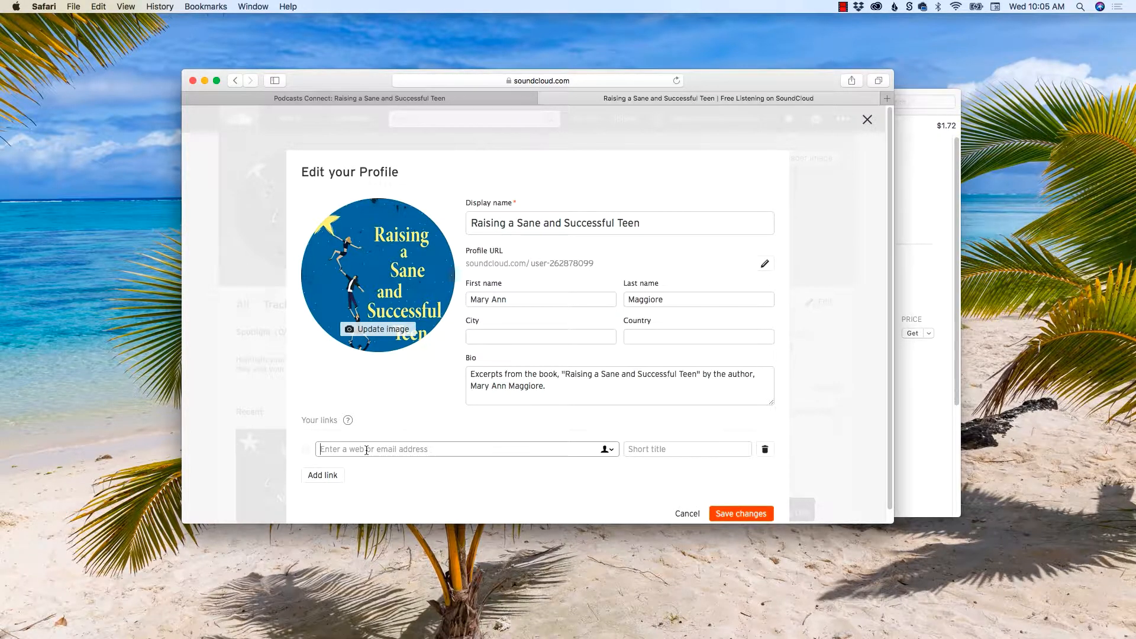
type("http://launch.five4five.org")
left_click(638, 451)
type("websit")
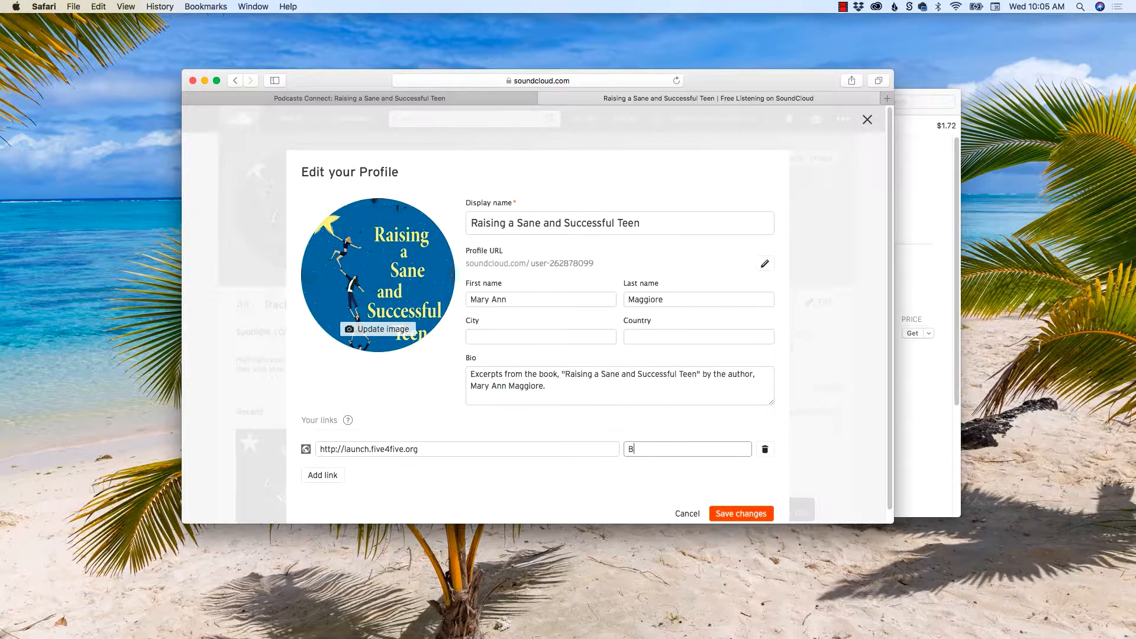
type("e")
left_click(738, 516)
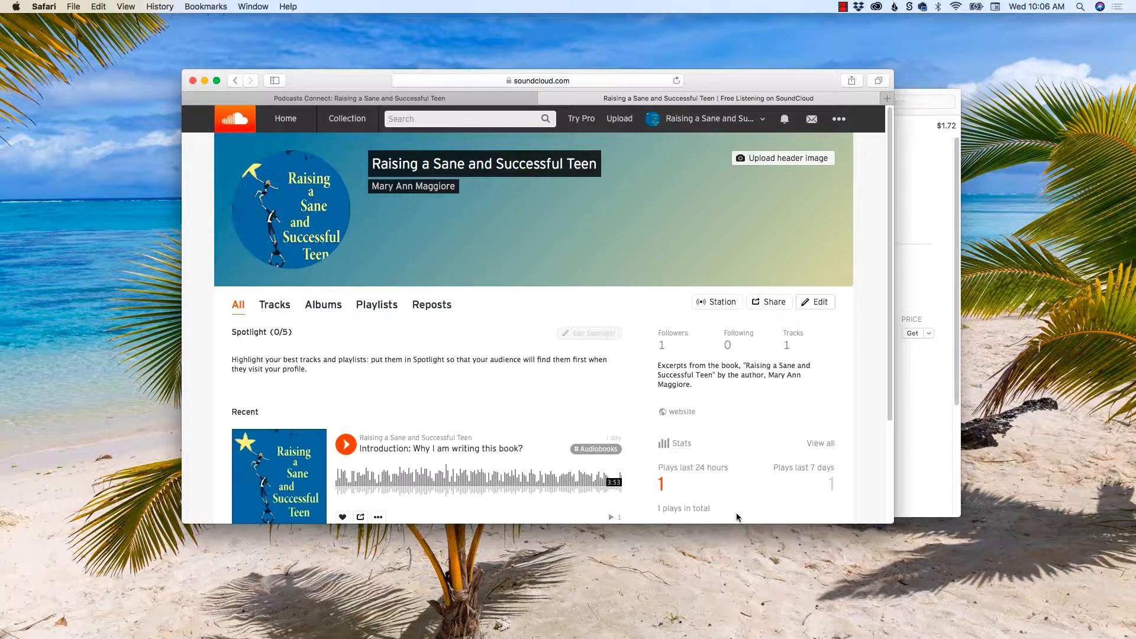
- Refresh the feed of the "Raising a Sane and Successful Teen" podcast in Podcasts Connect
left_click(358, 99)
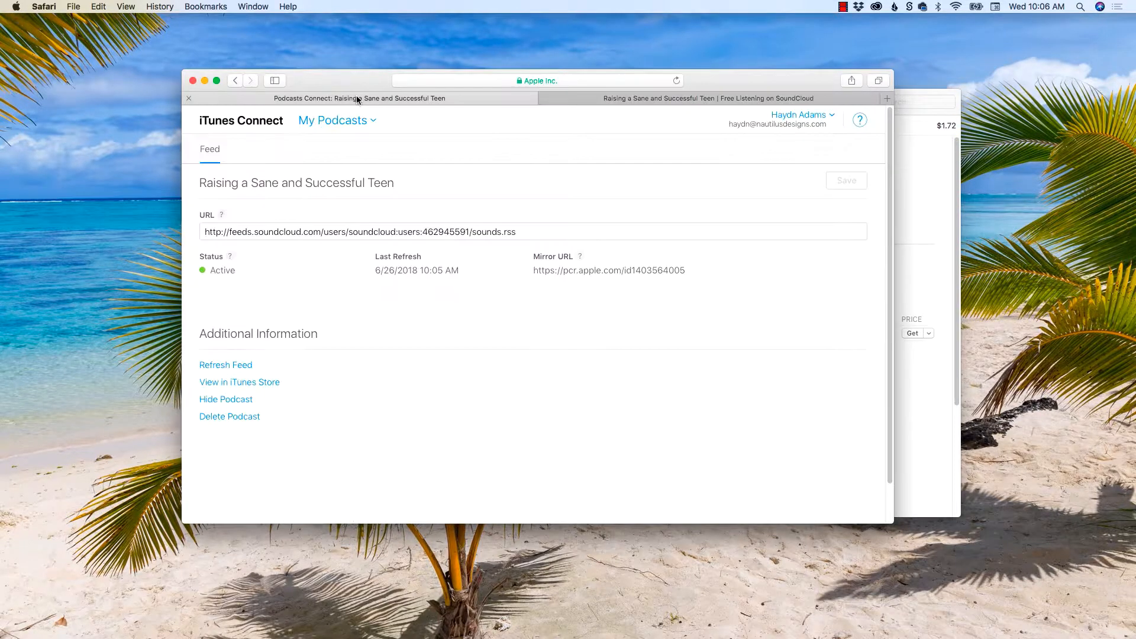
left_click(331, 123)
left_click(262, 190)
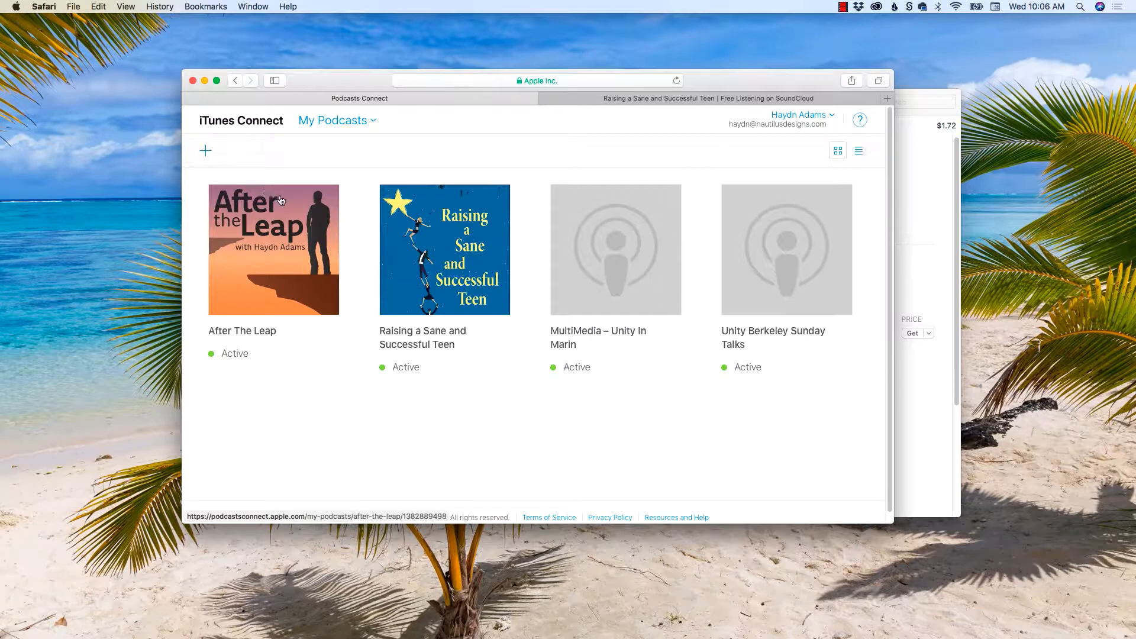
left_click(464, 229)
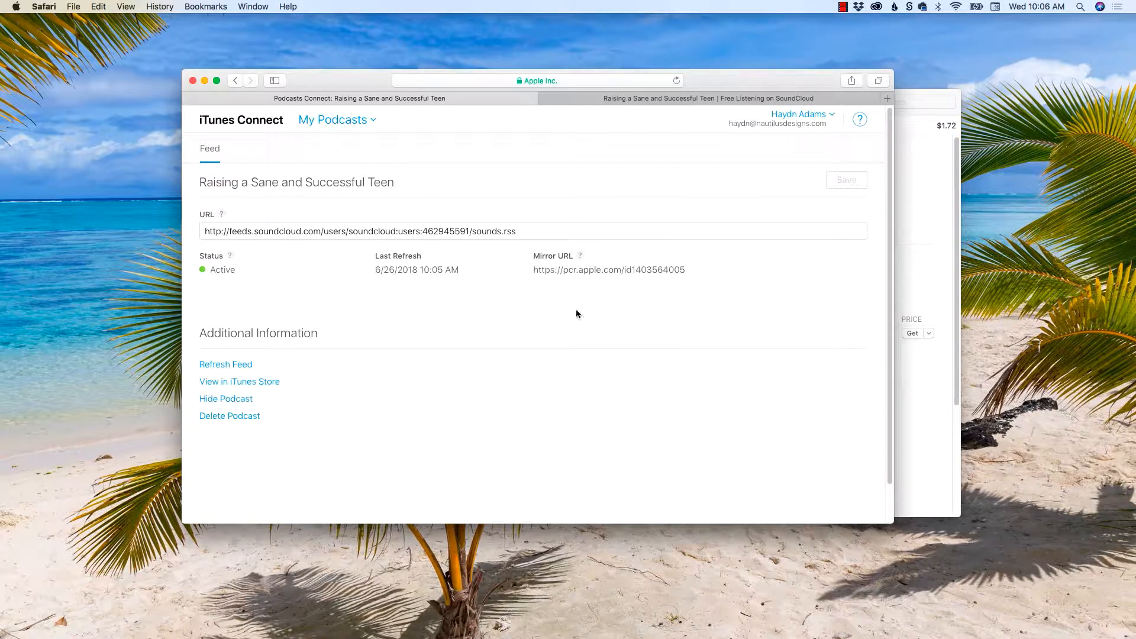
scroll(576, 313, "down", 2)
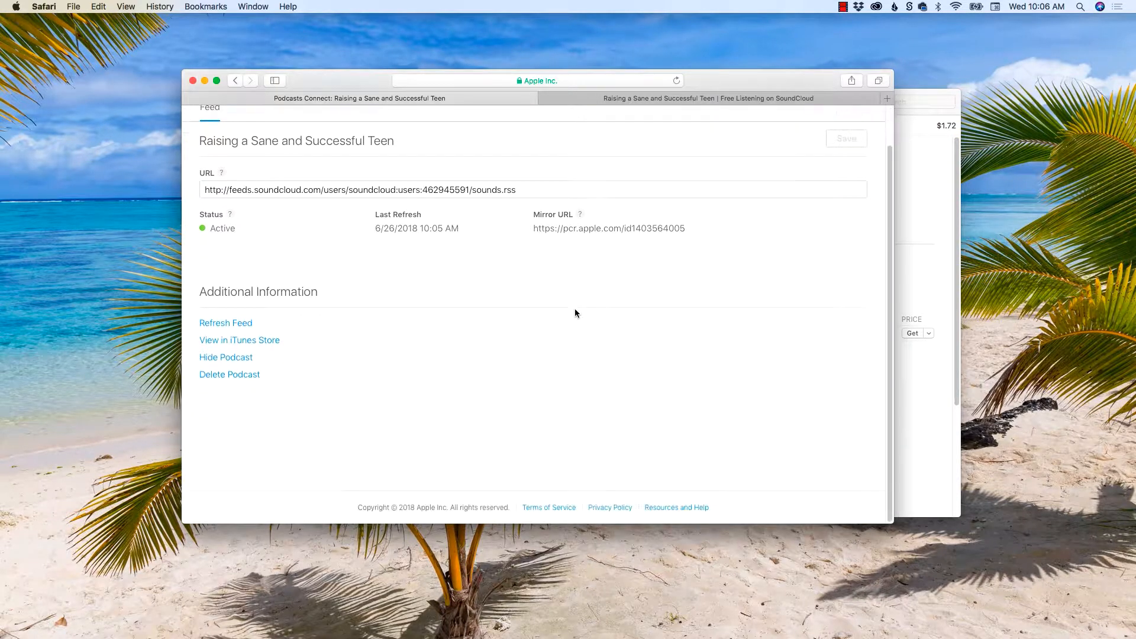
left_click(217, 326)
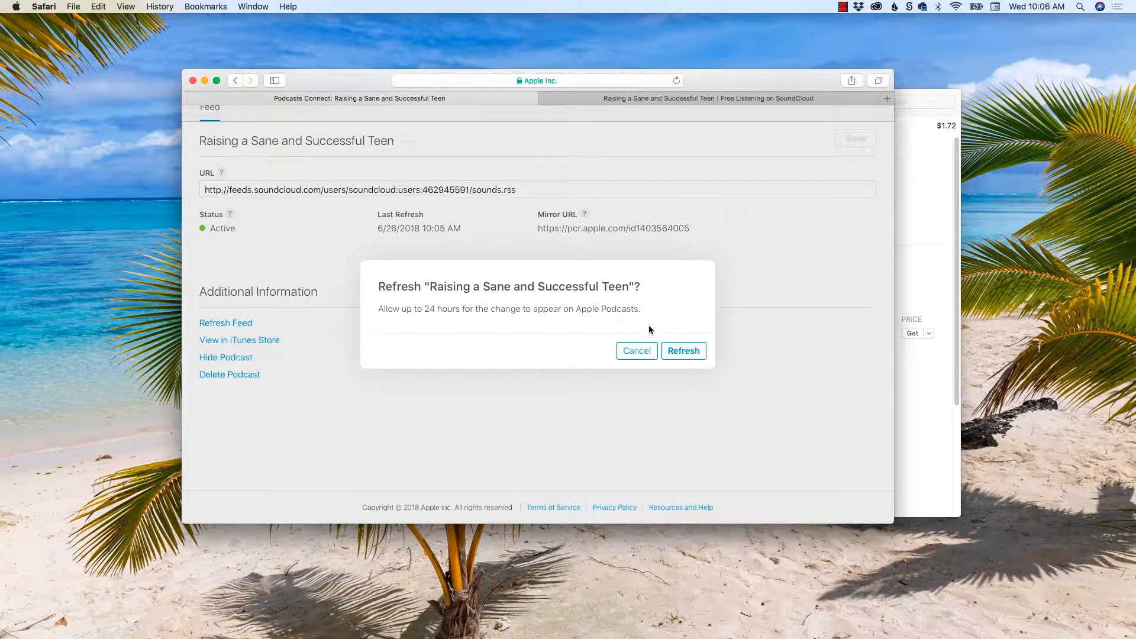
left_click(679, 351)
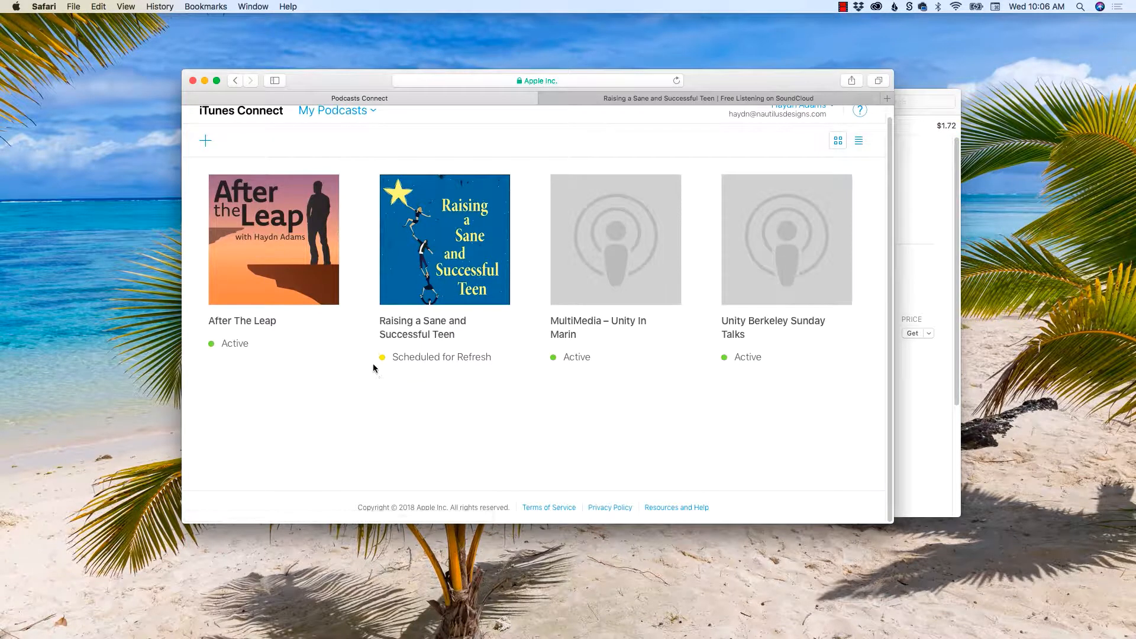